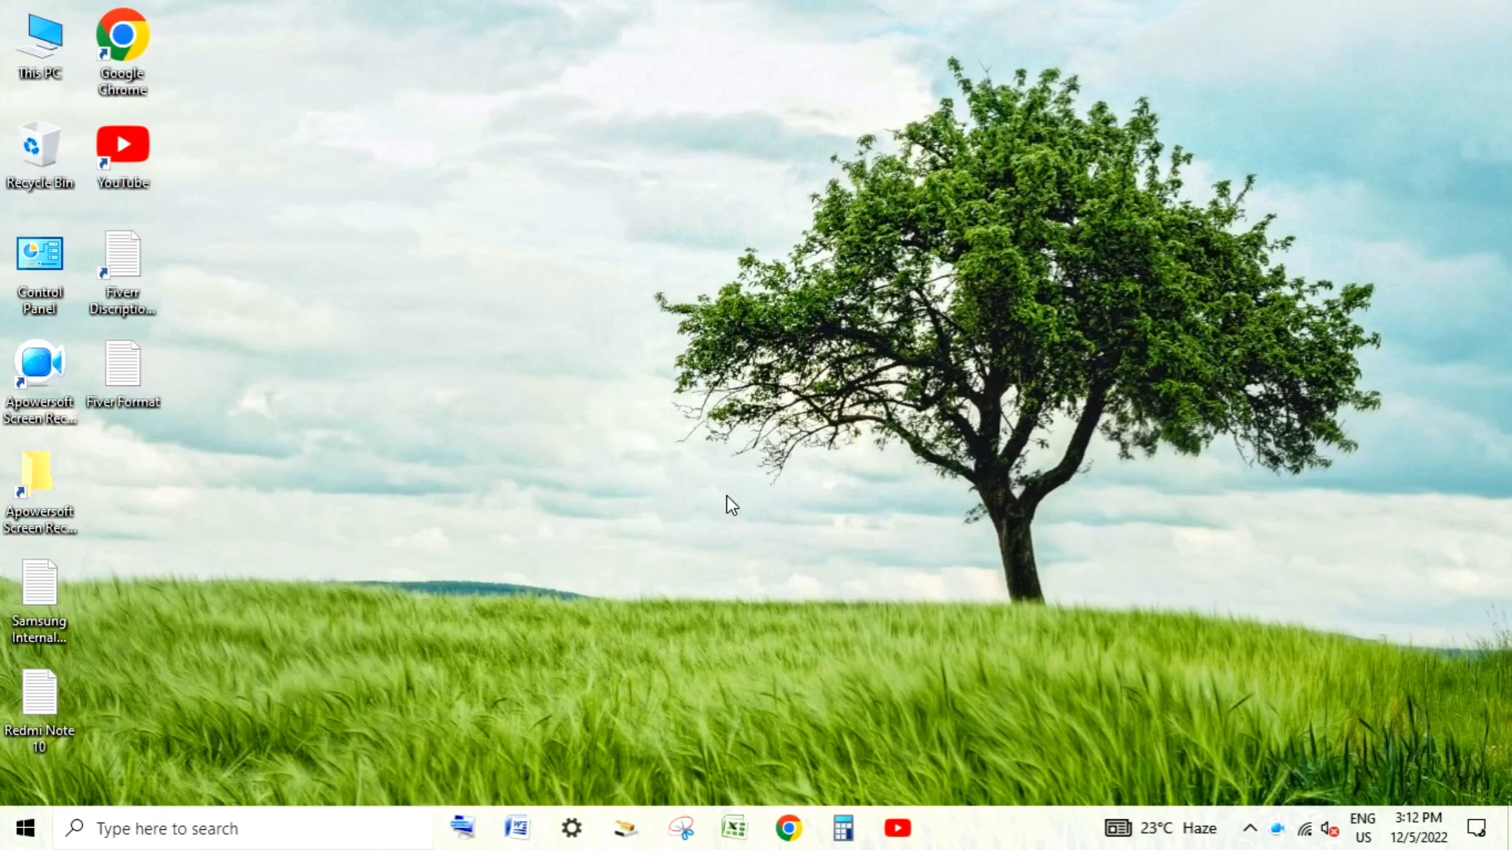
pyautogui.rightClick(728, 497)
pyautogui.click(783, 561)
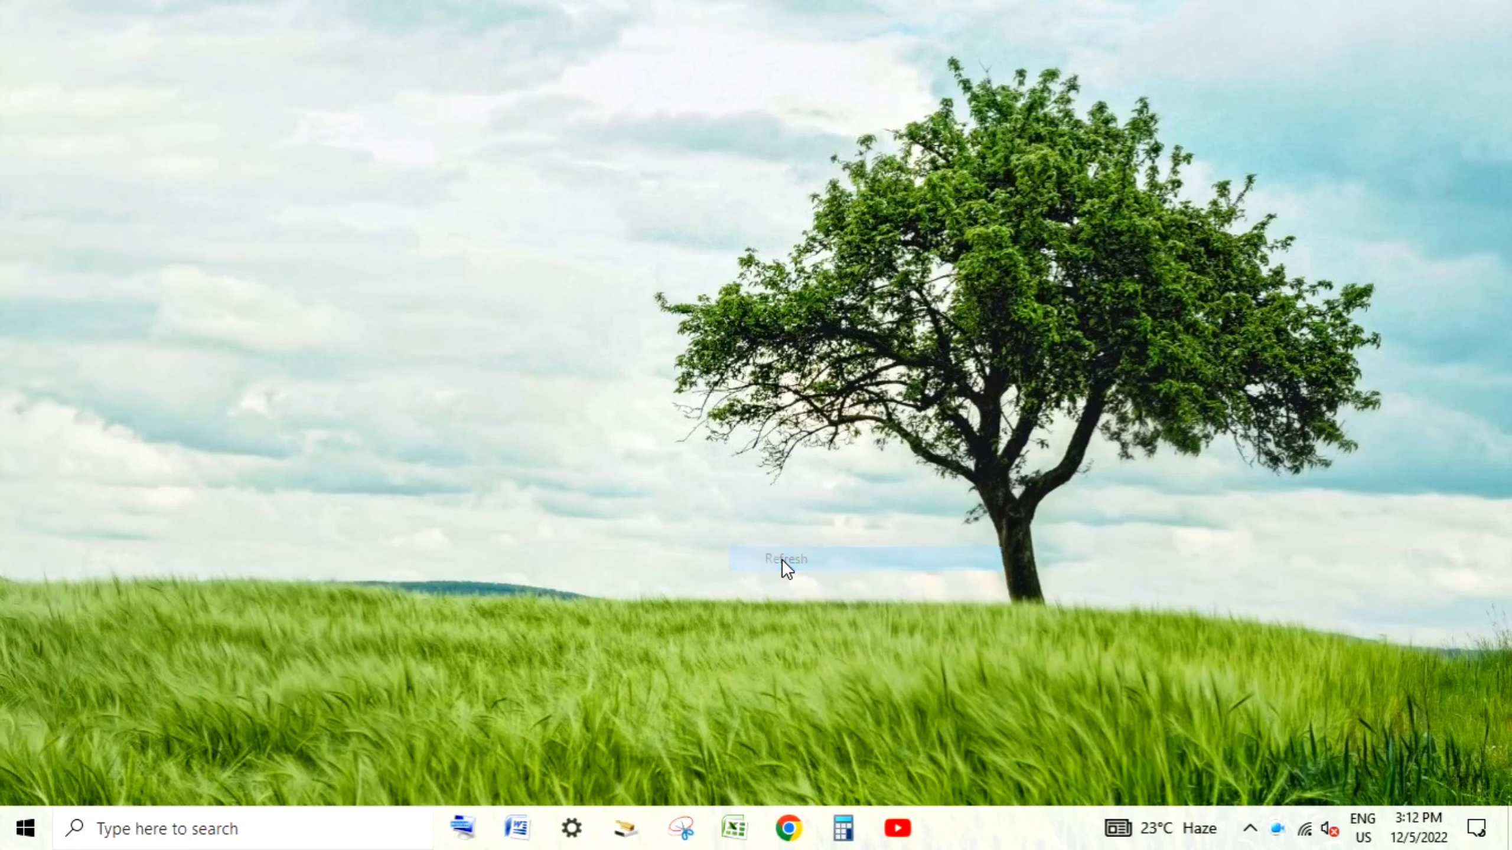
pyautogui.rightClick(783, 561)
pyautogui.click(853, 629)
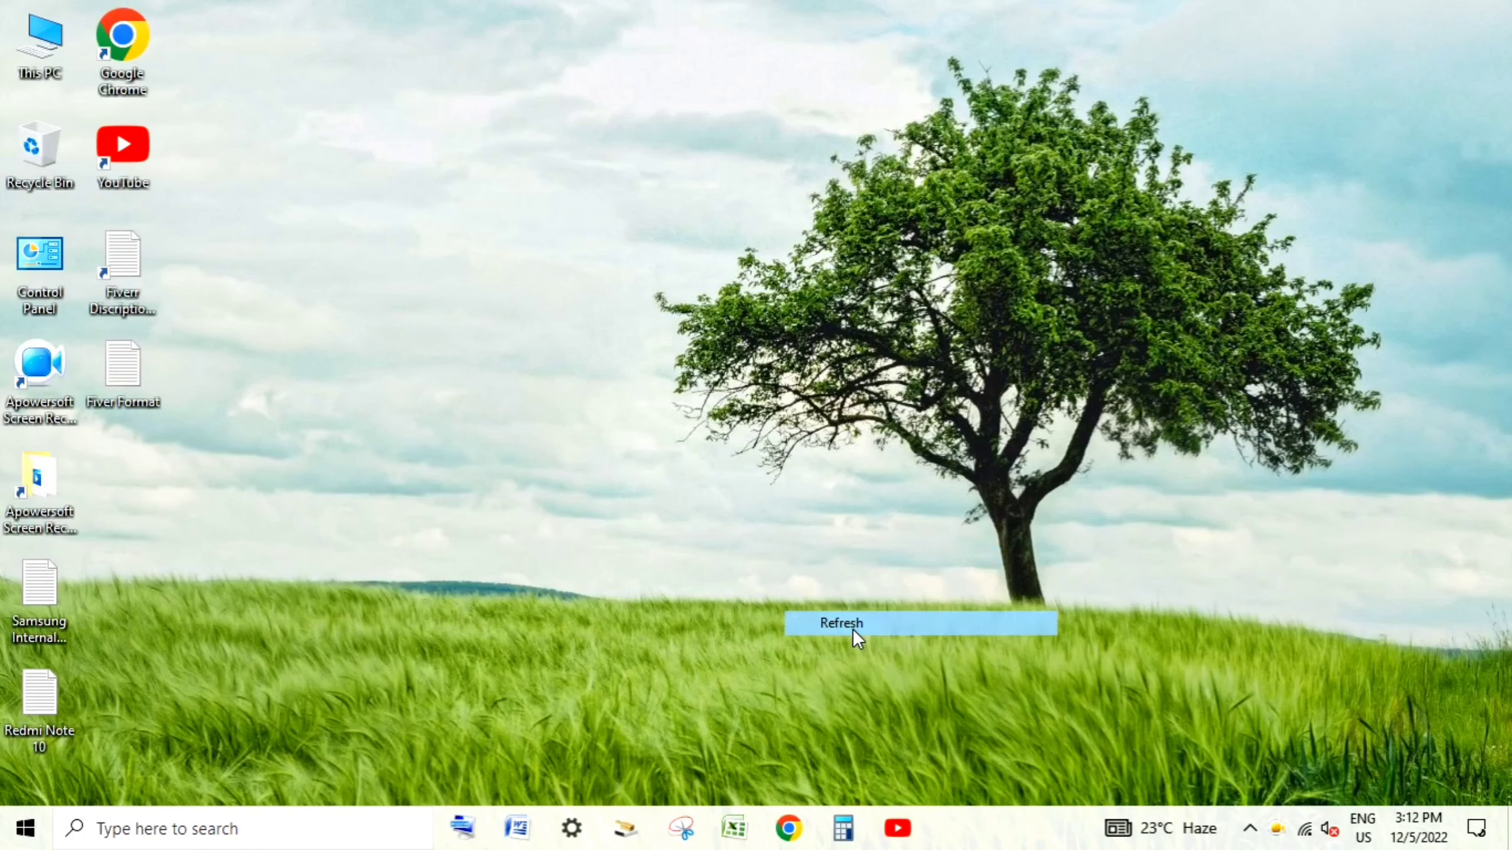
pyautogui.rightClick(680, 388)
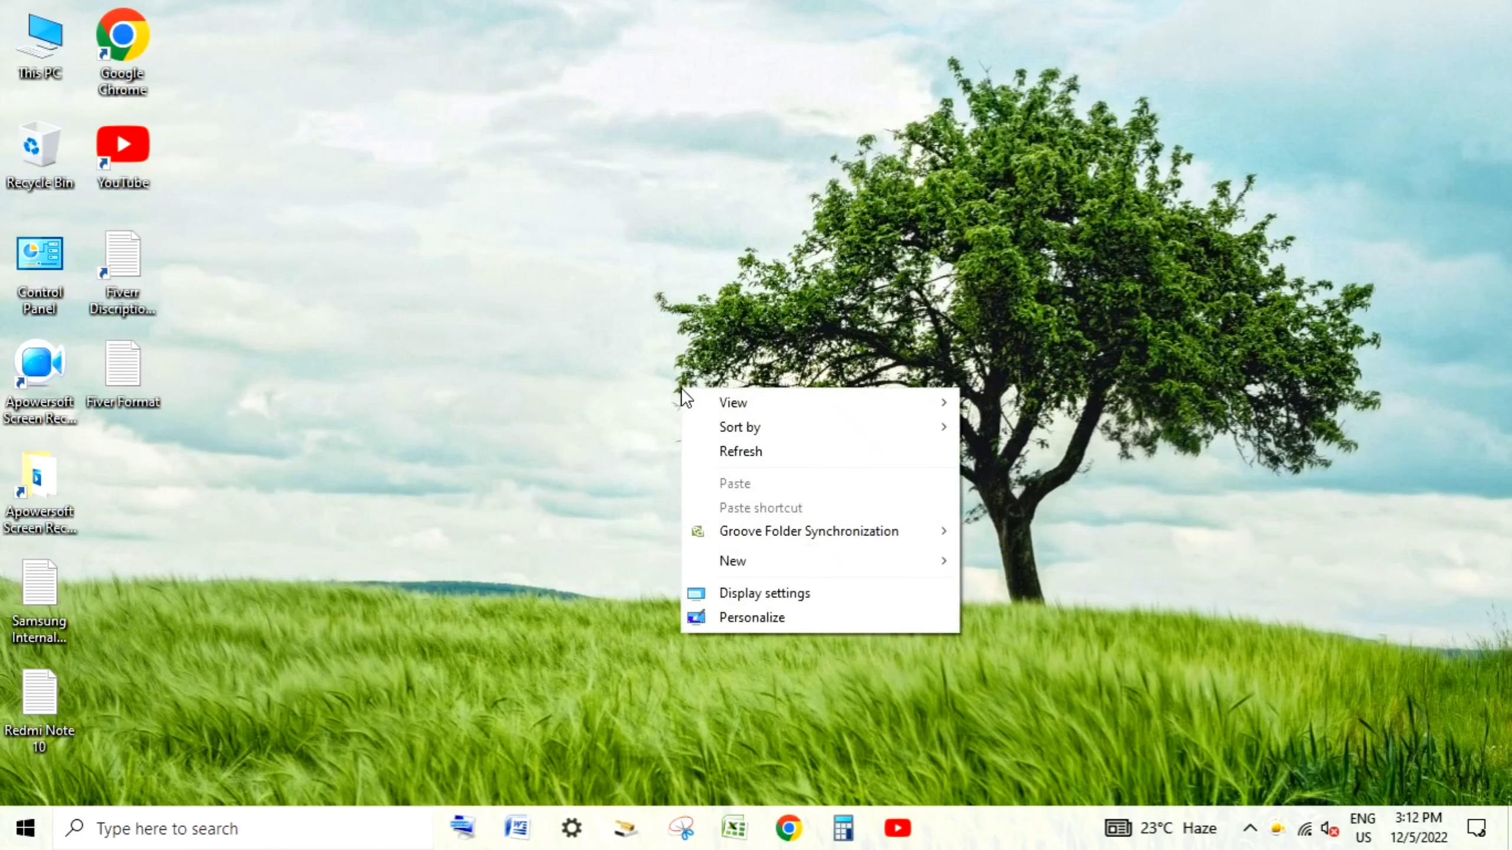
pyautogui.click(730, 454)
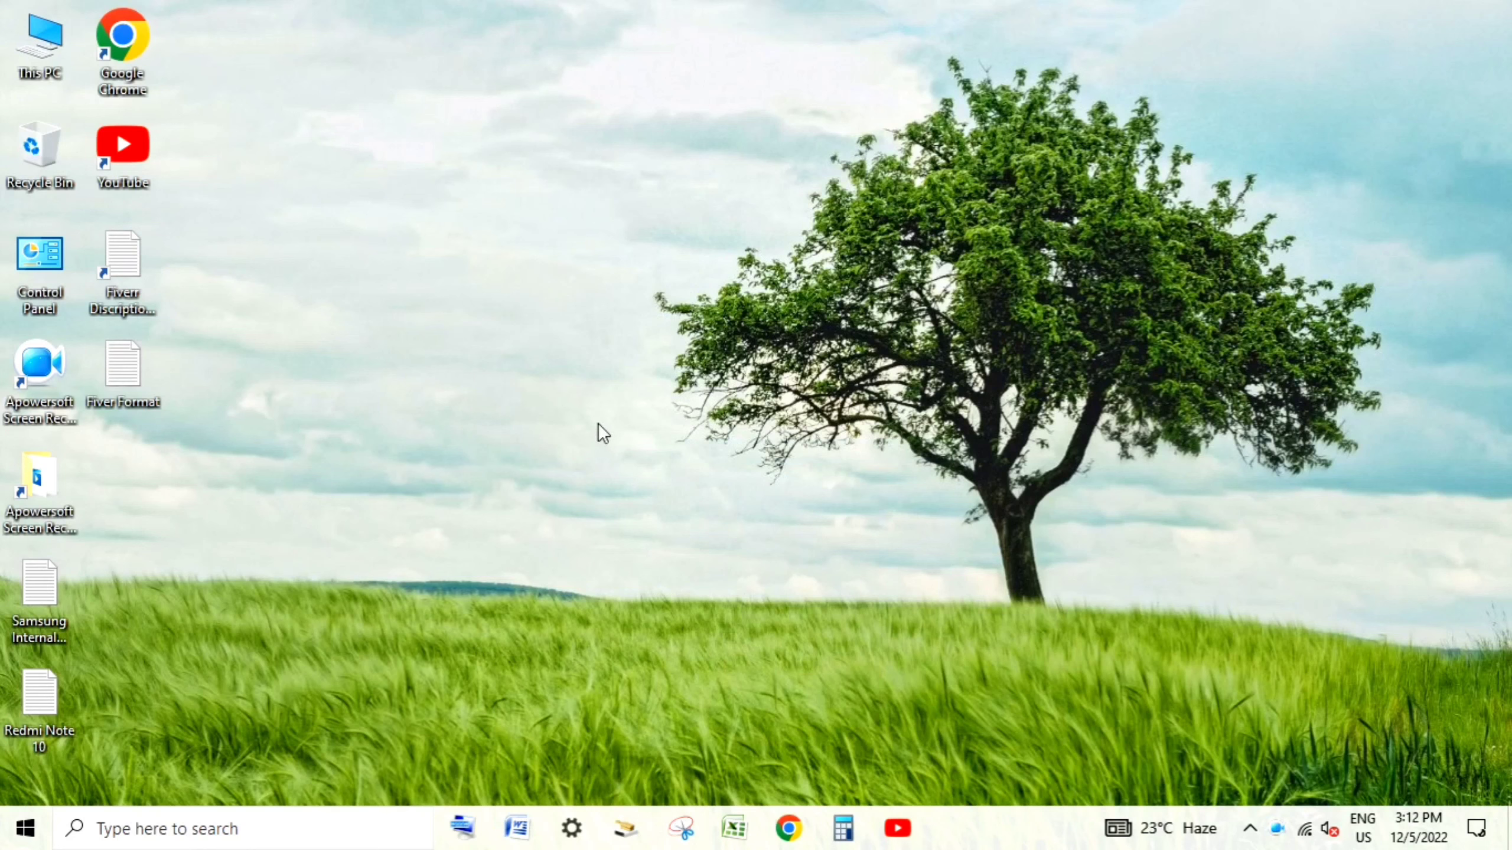
# Open Google Chrome and search the web for "download sonma typingmaster".
pyautogui.click(789, 825)
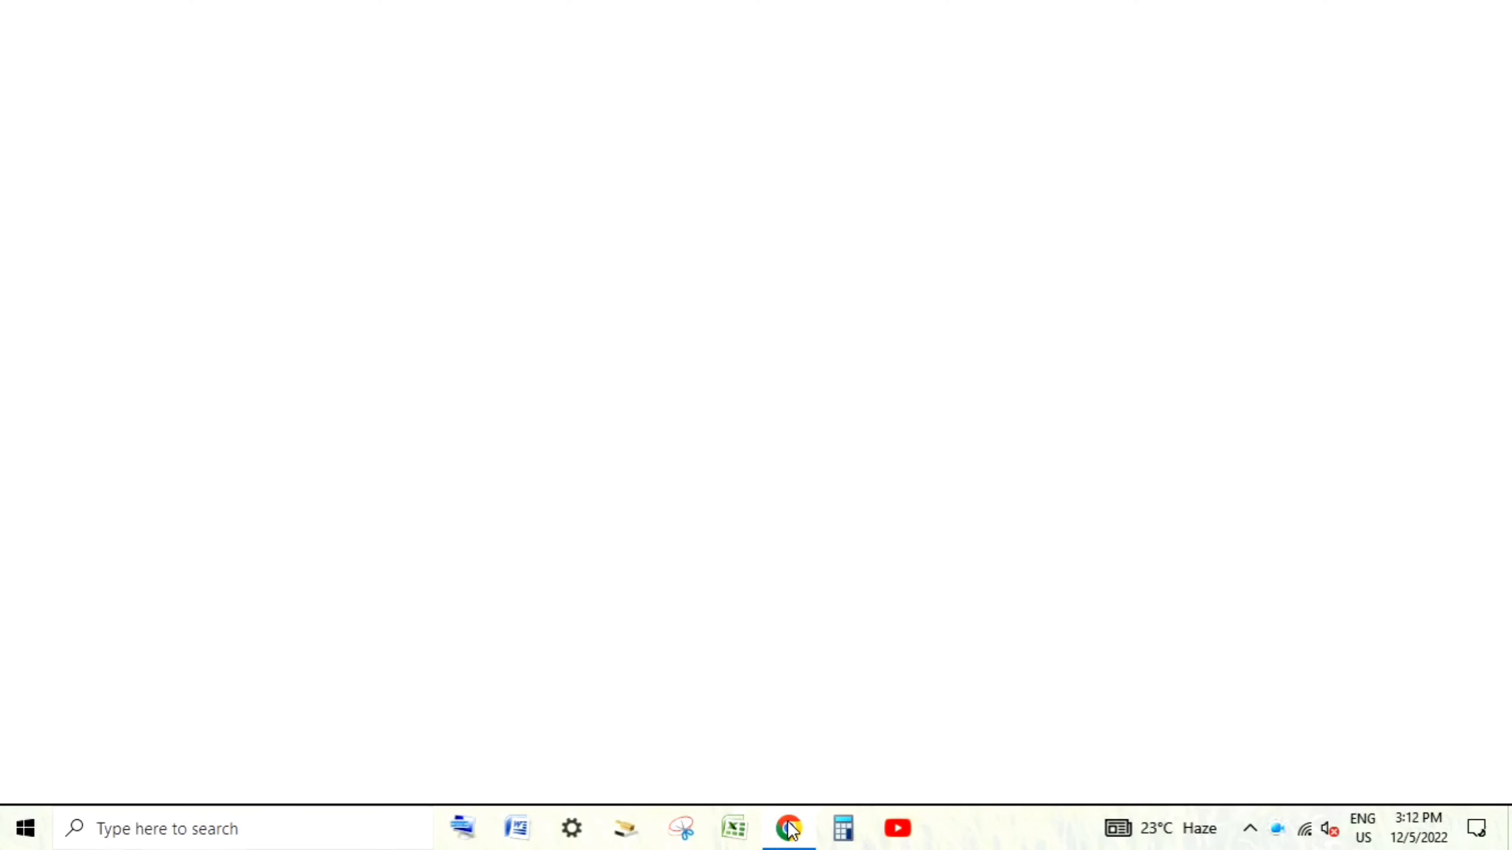
pyautogui.write('down')
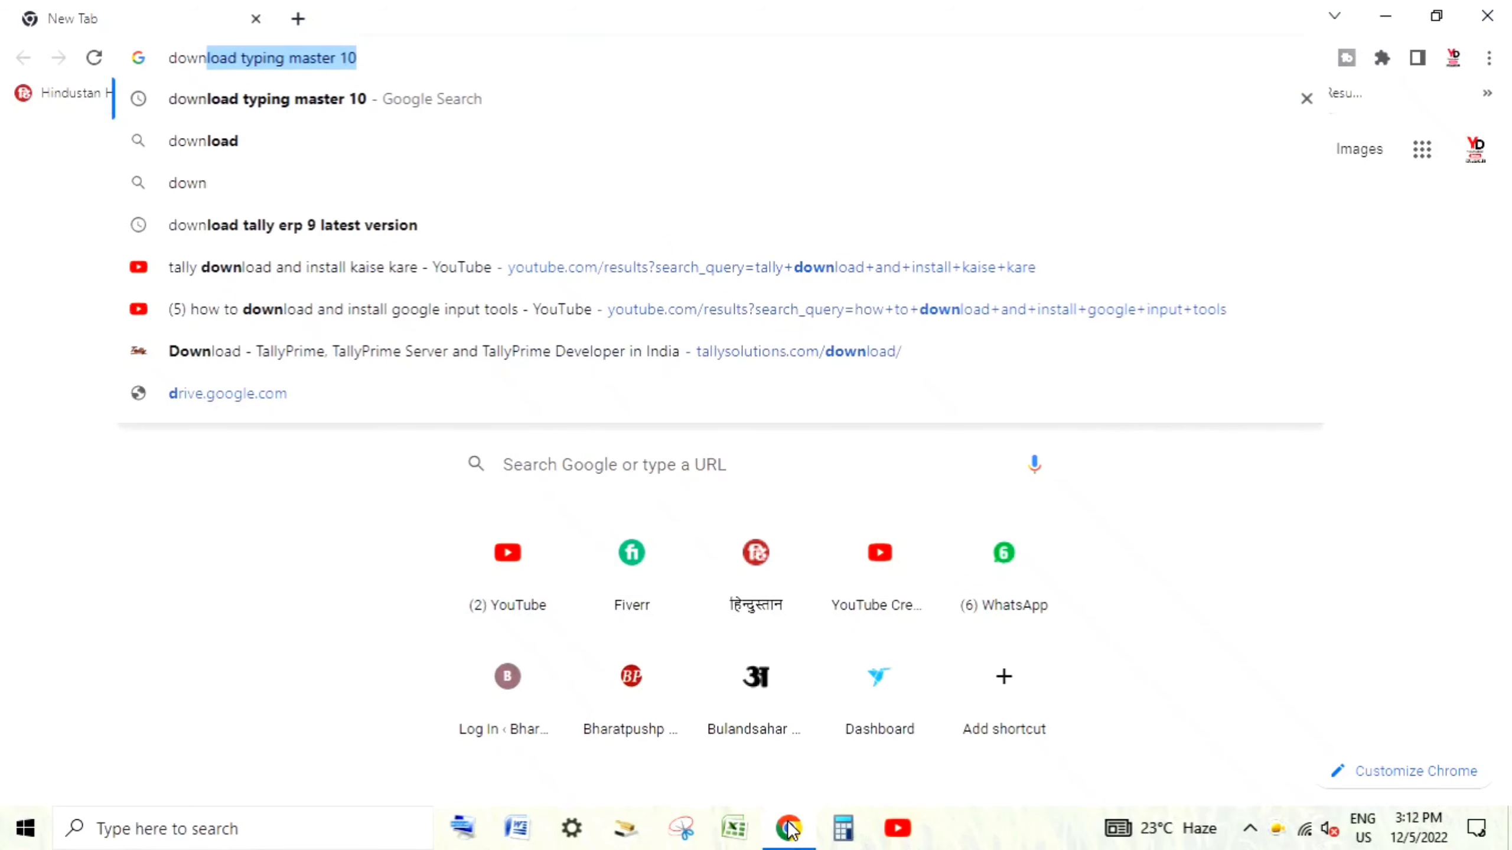
pyautogui.write('load ')
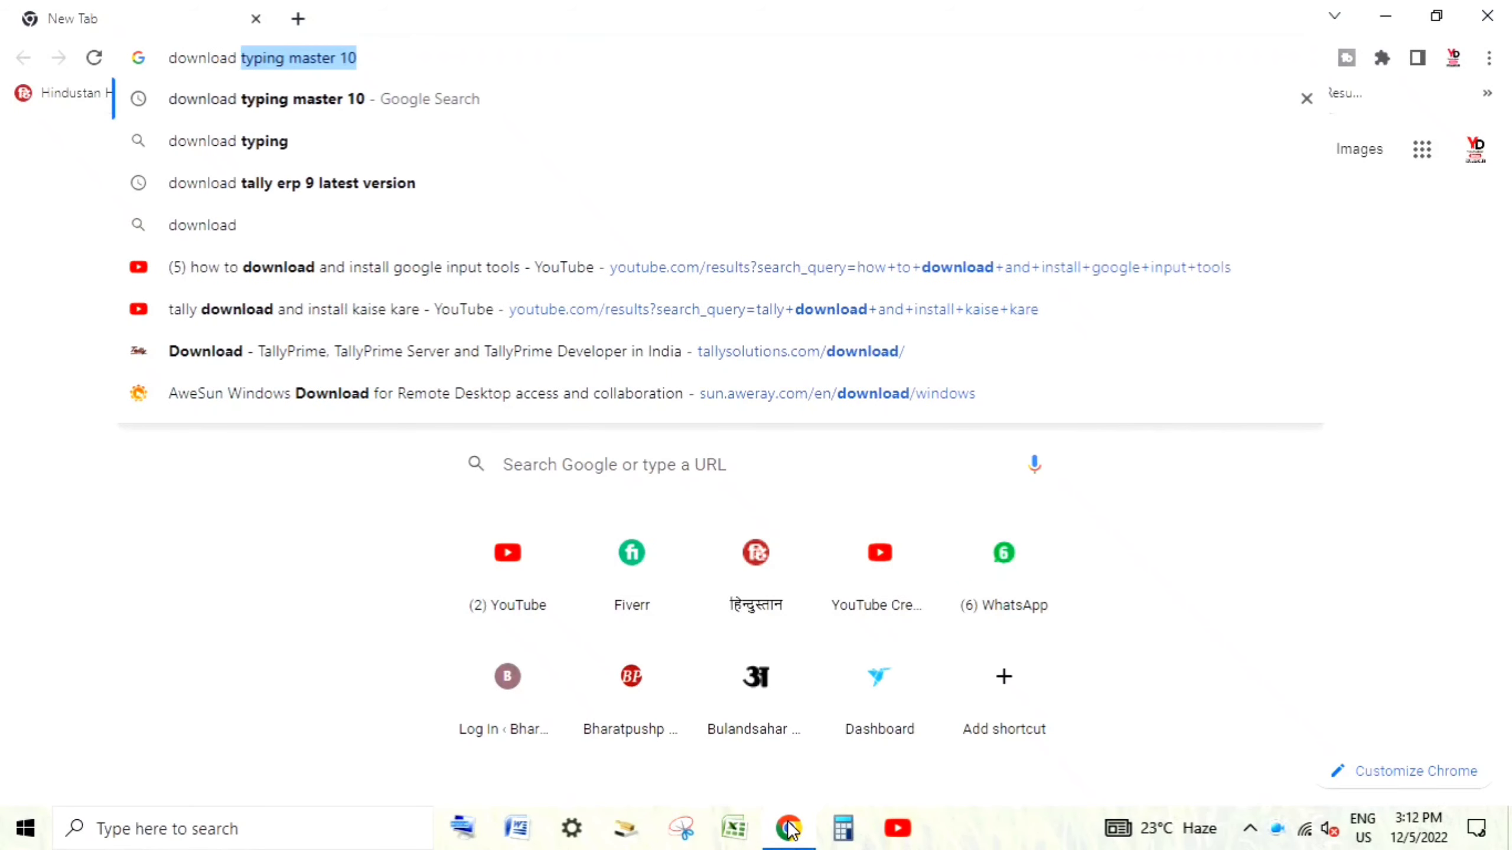
pyautogui.write('so')
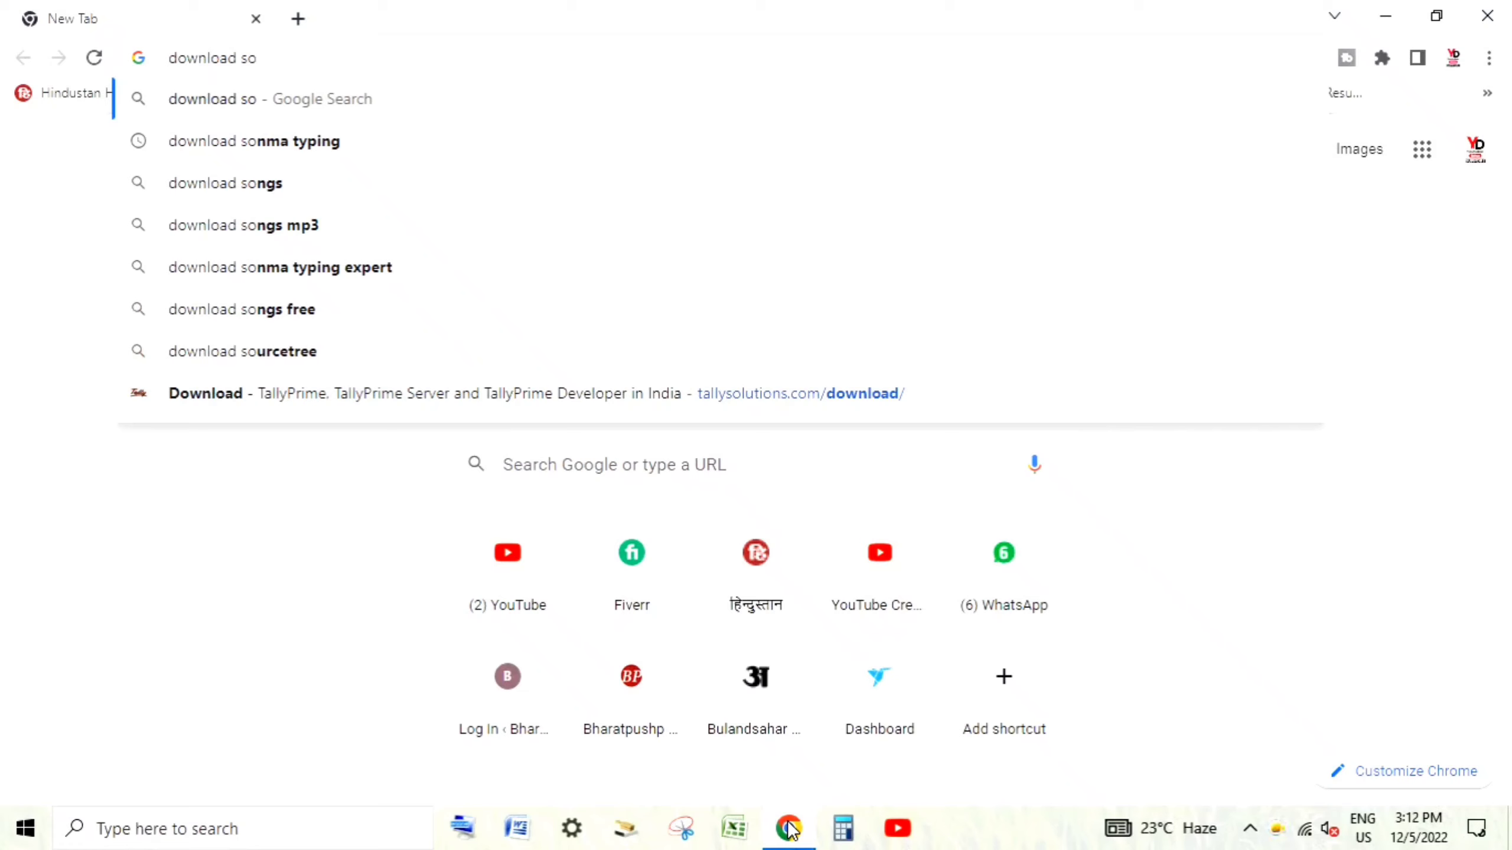
pyautogui.write('nma')
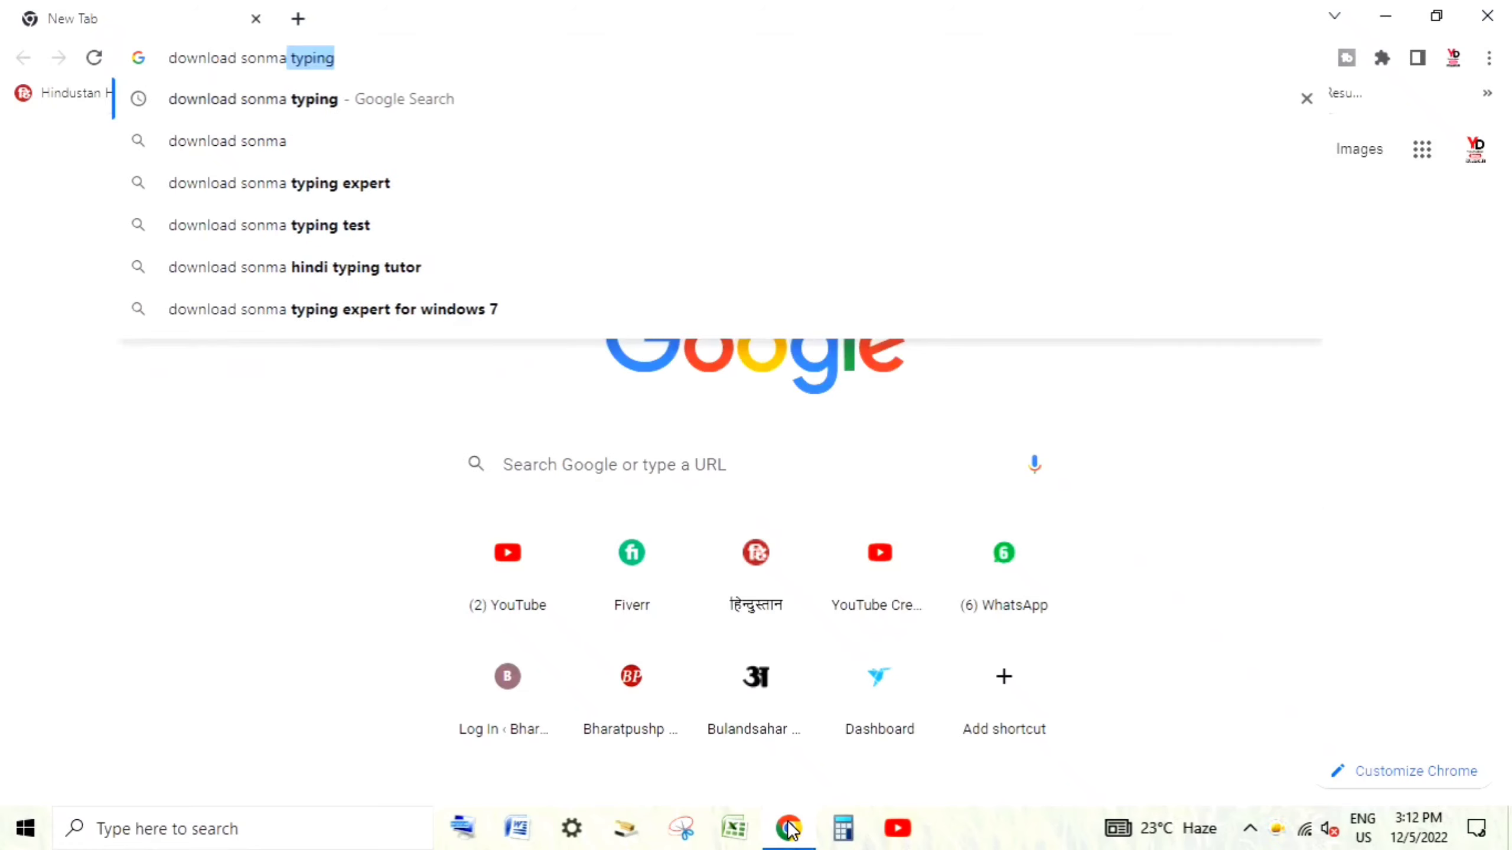
pyautogui.write(' t')
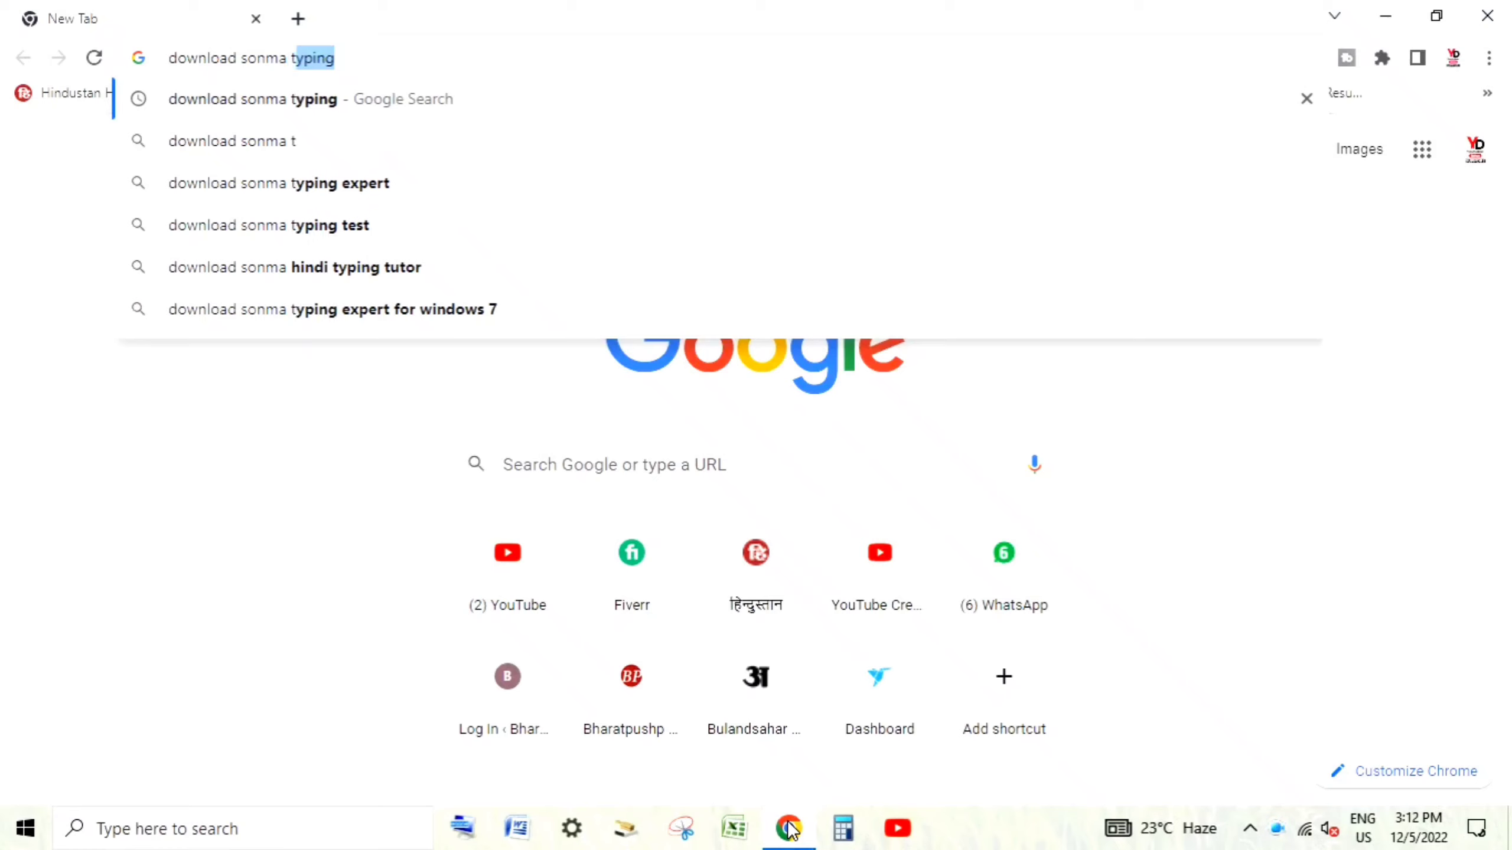
pyautogui.write('yping')
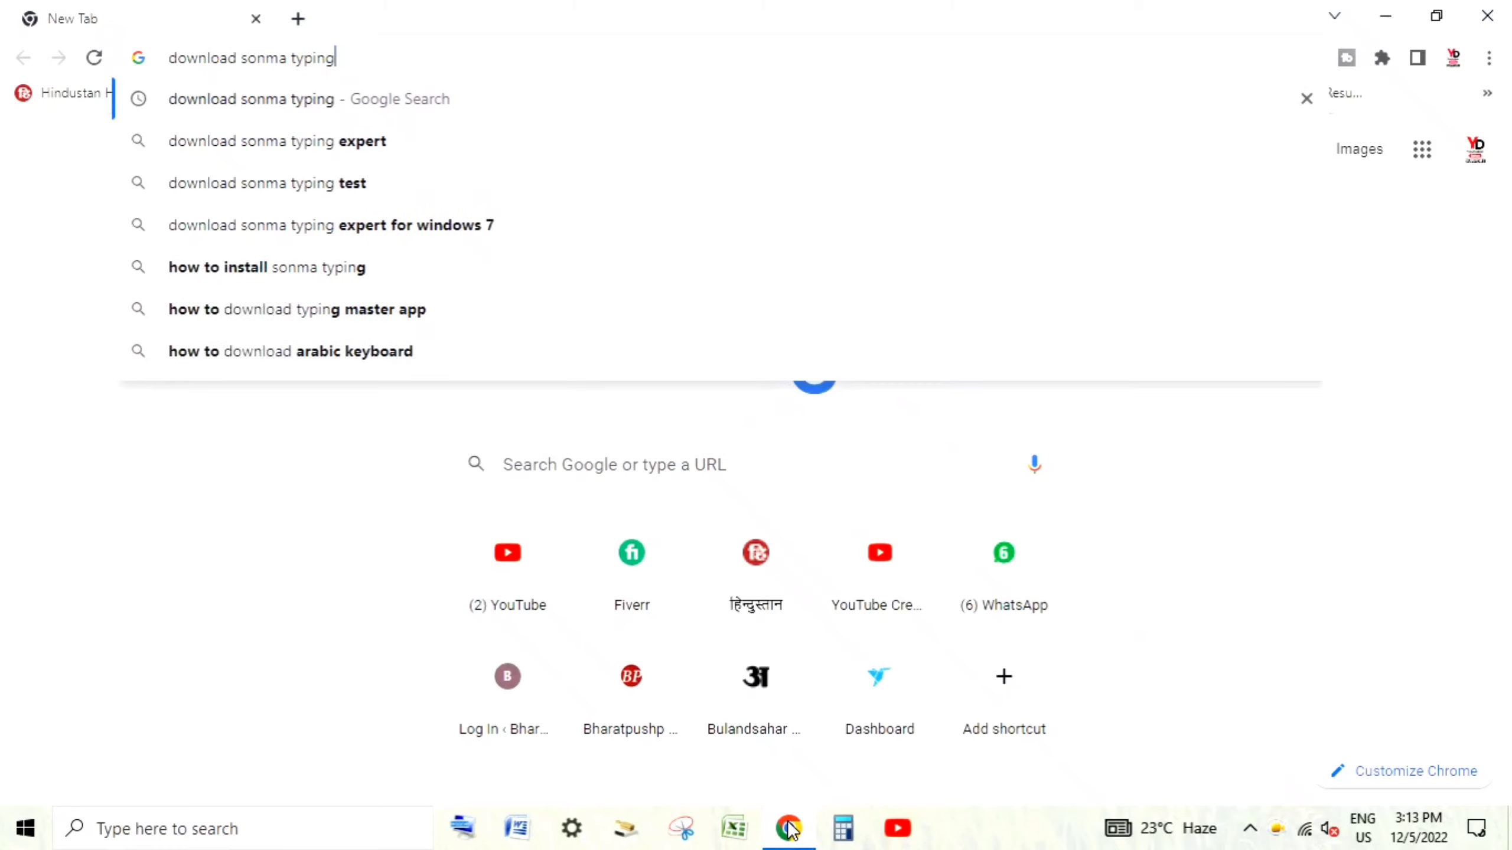
pyautogui.write('m')
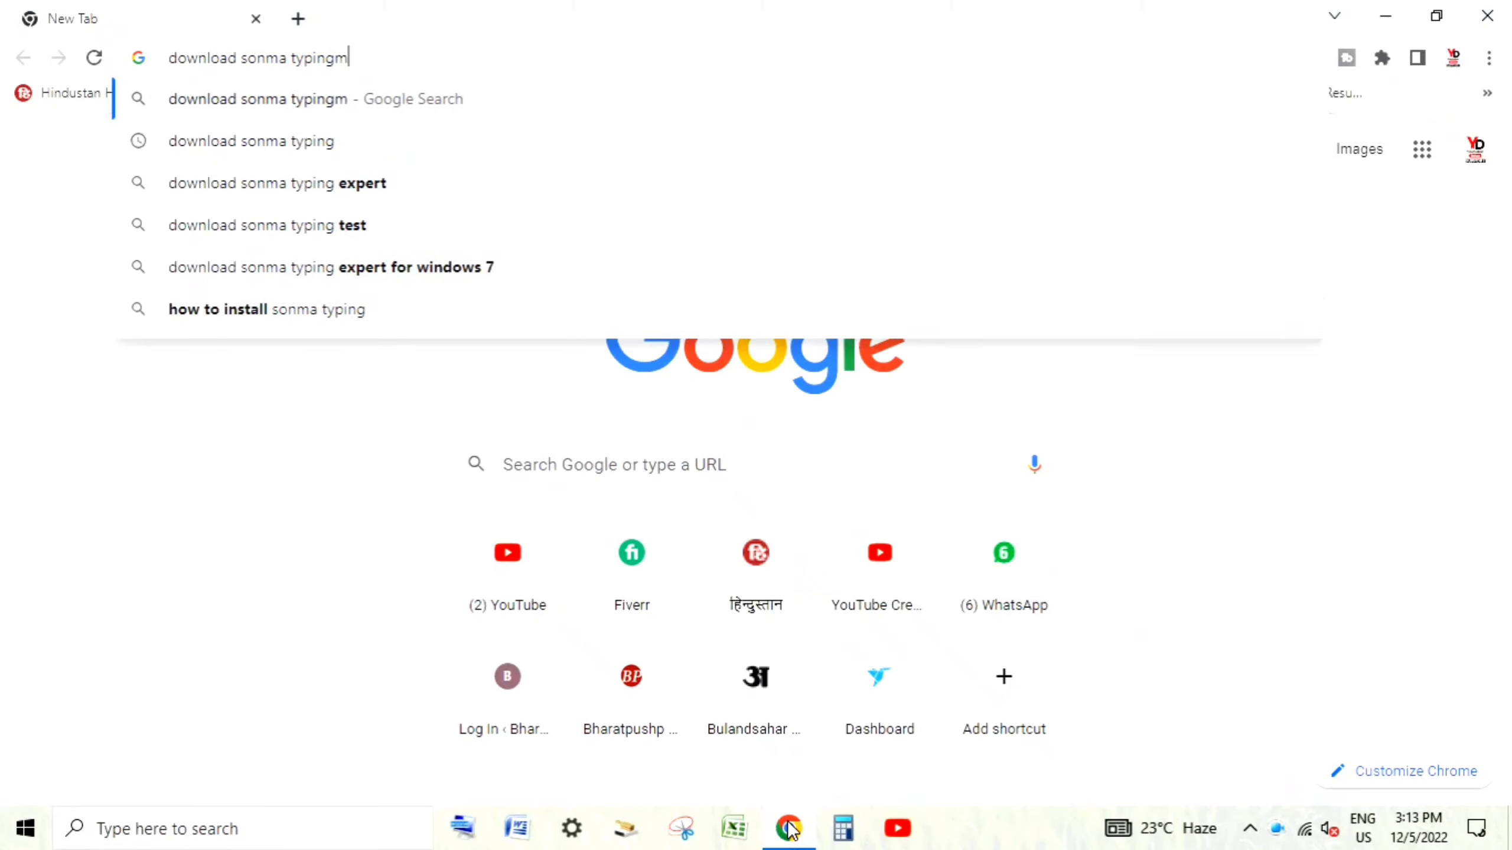
pyautogui.write('aster')
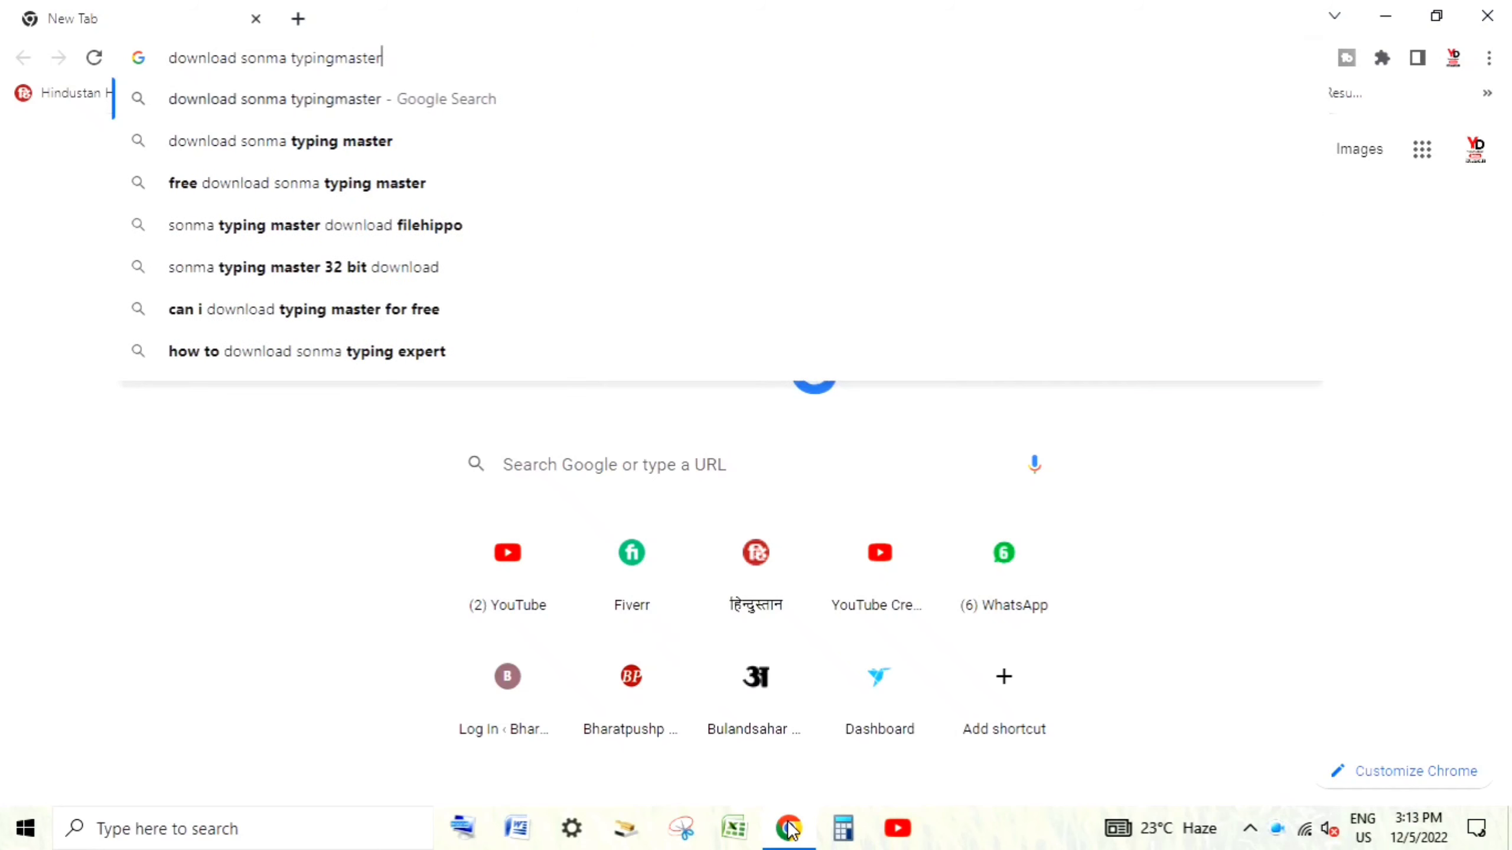
pyautogui.press('Return')
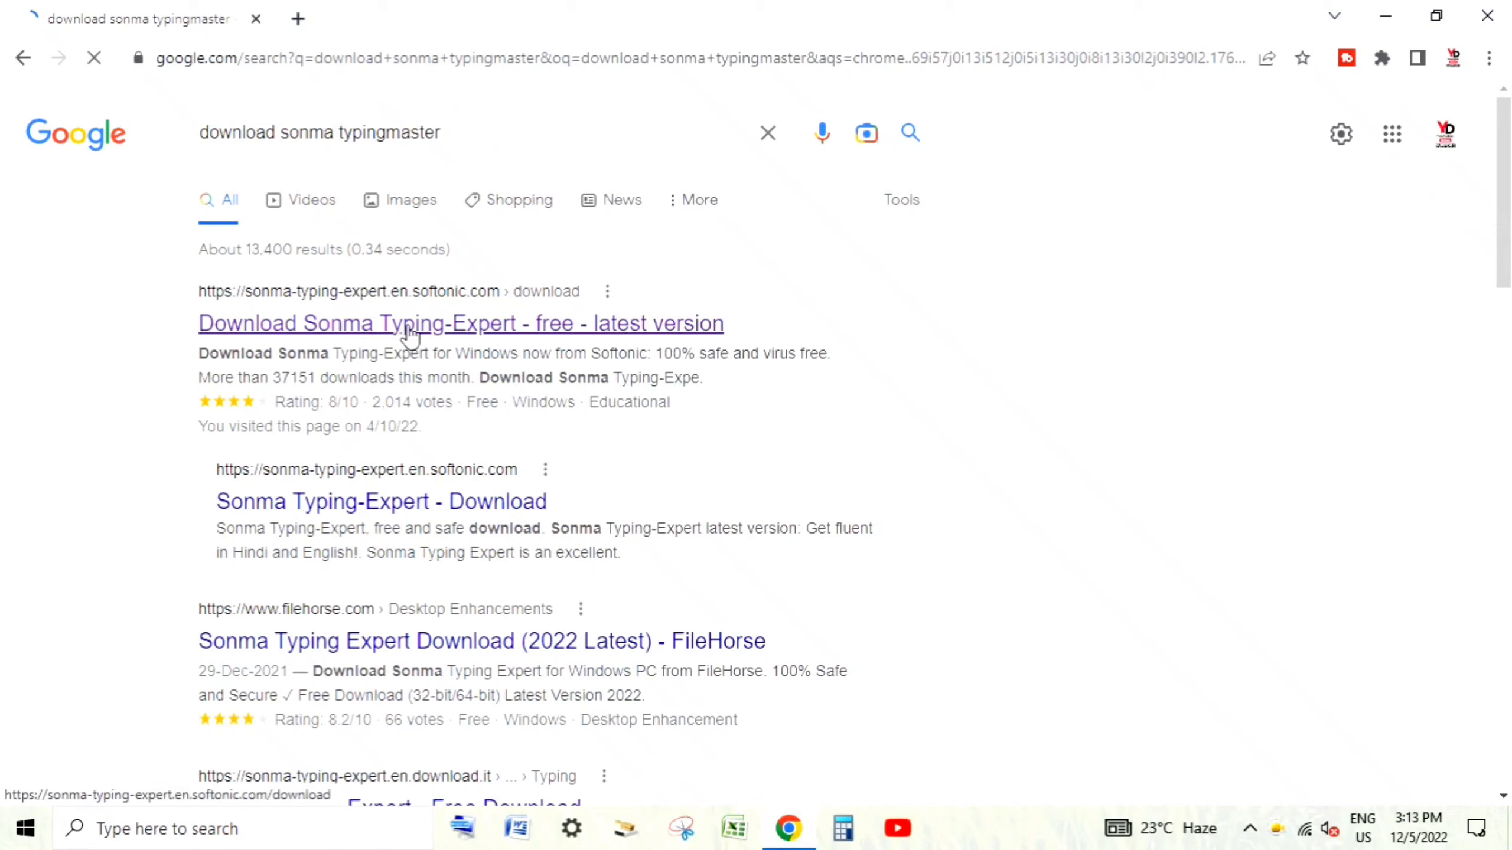
# Download the free Sonma Typing-Expert installer for PC from the Softonic search result and show the file in its folder.
pyautogui.click(377, 341)
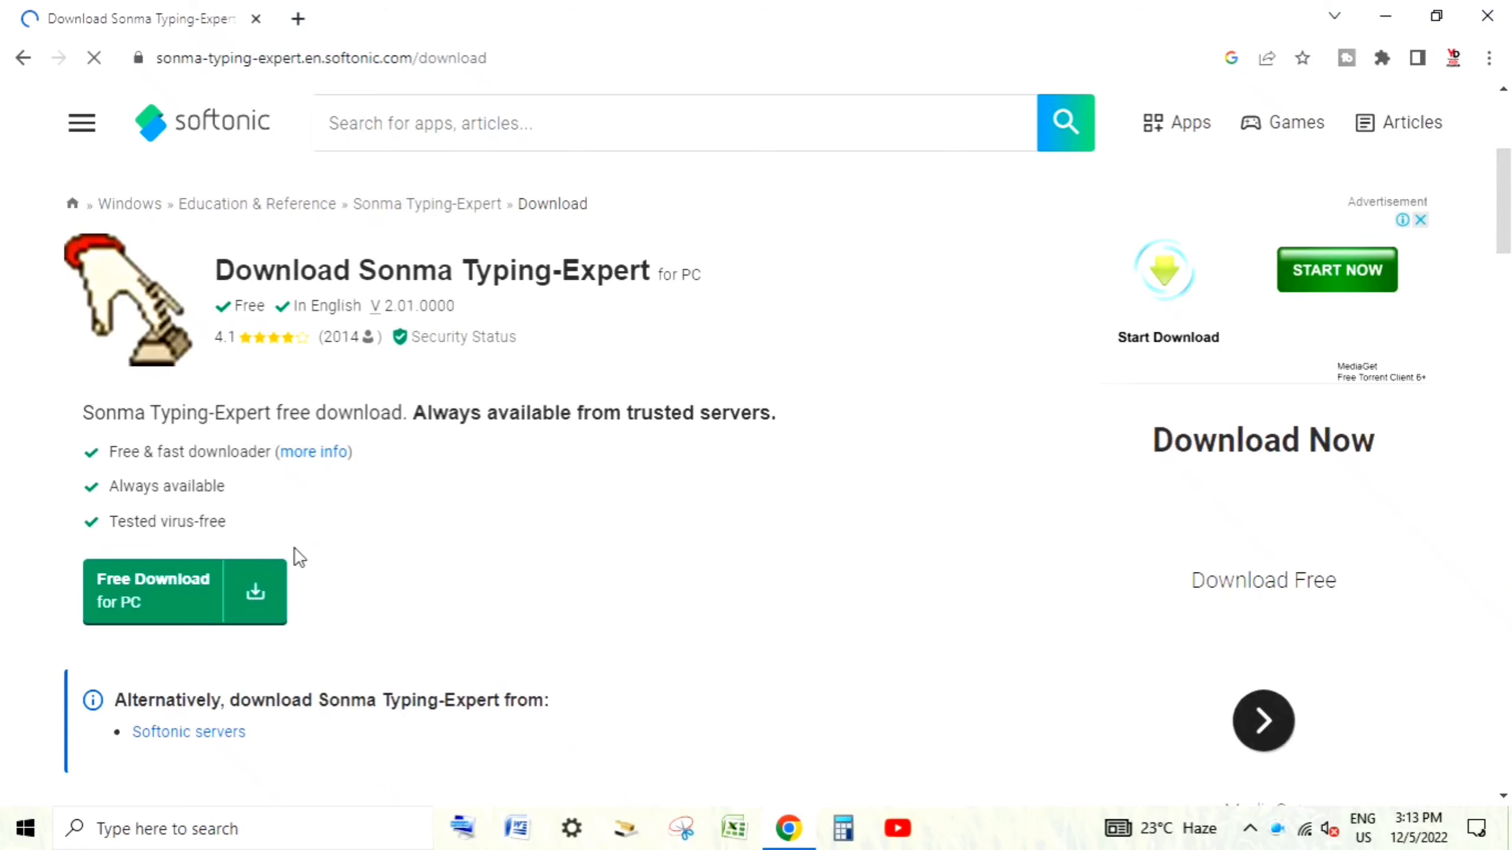
pyautogui.click(192, 601)
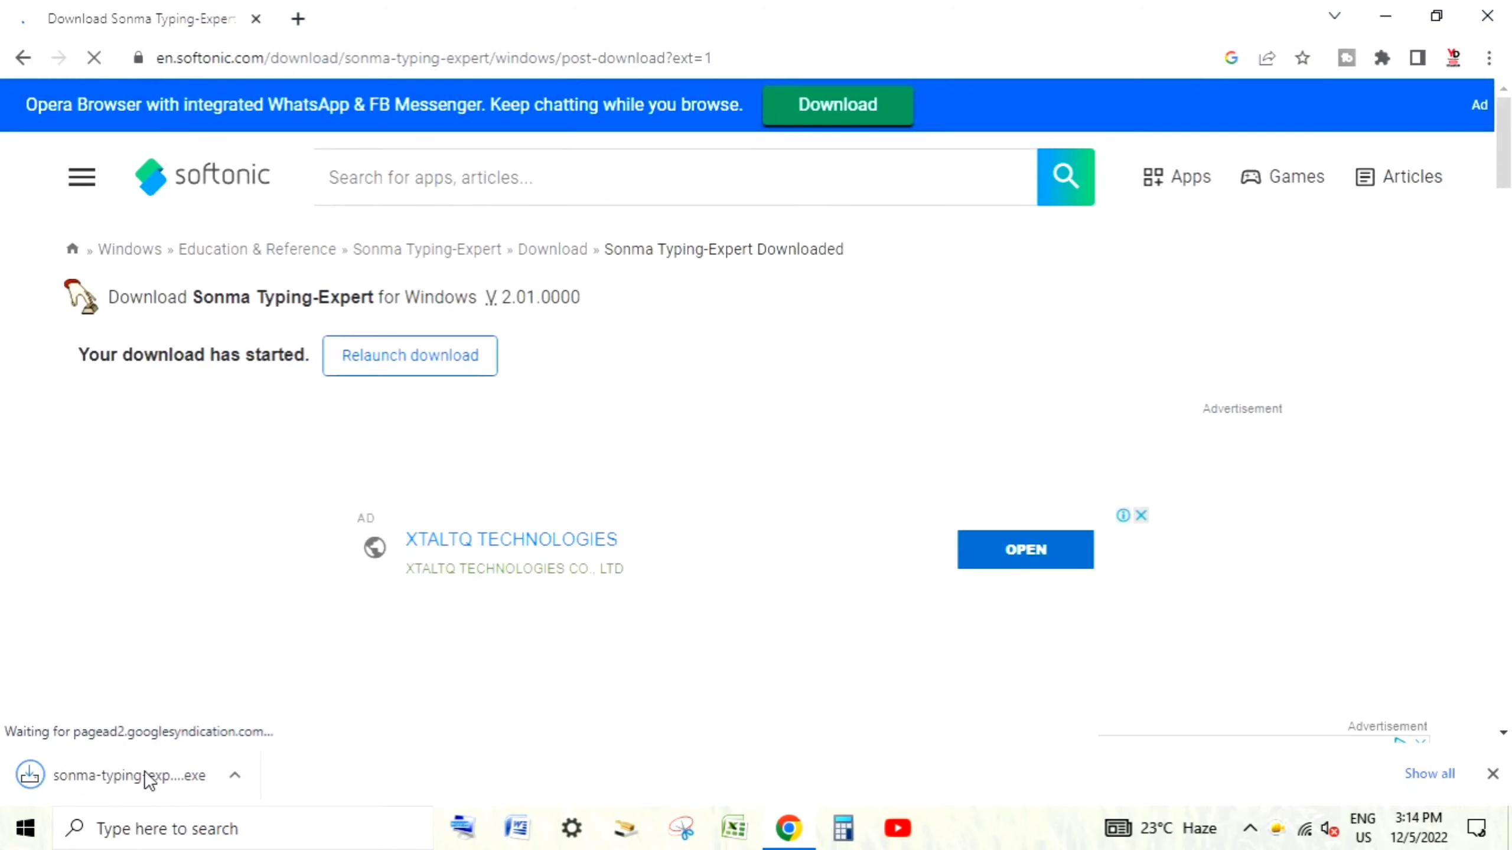
pyautogui.click(232, 775)
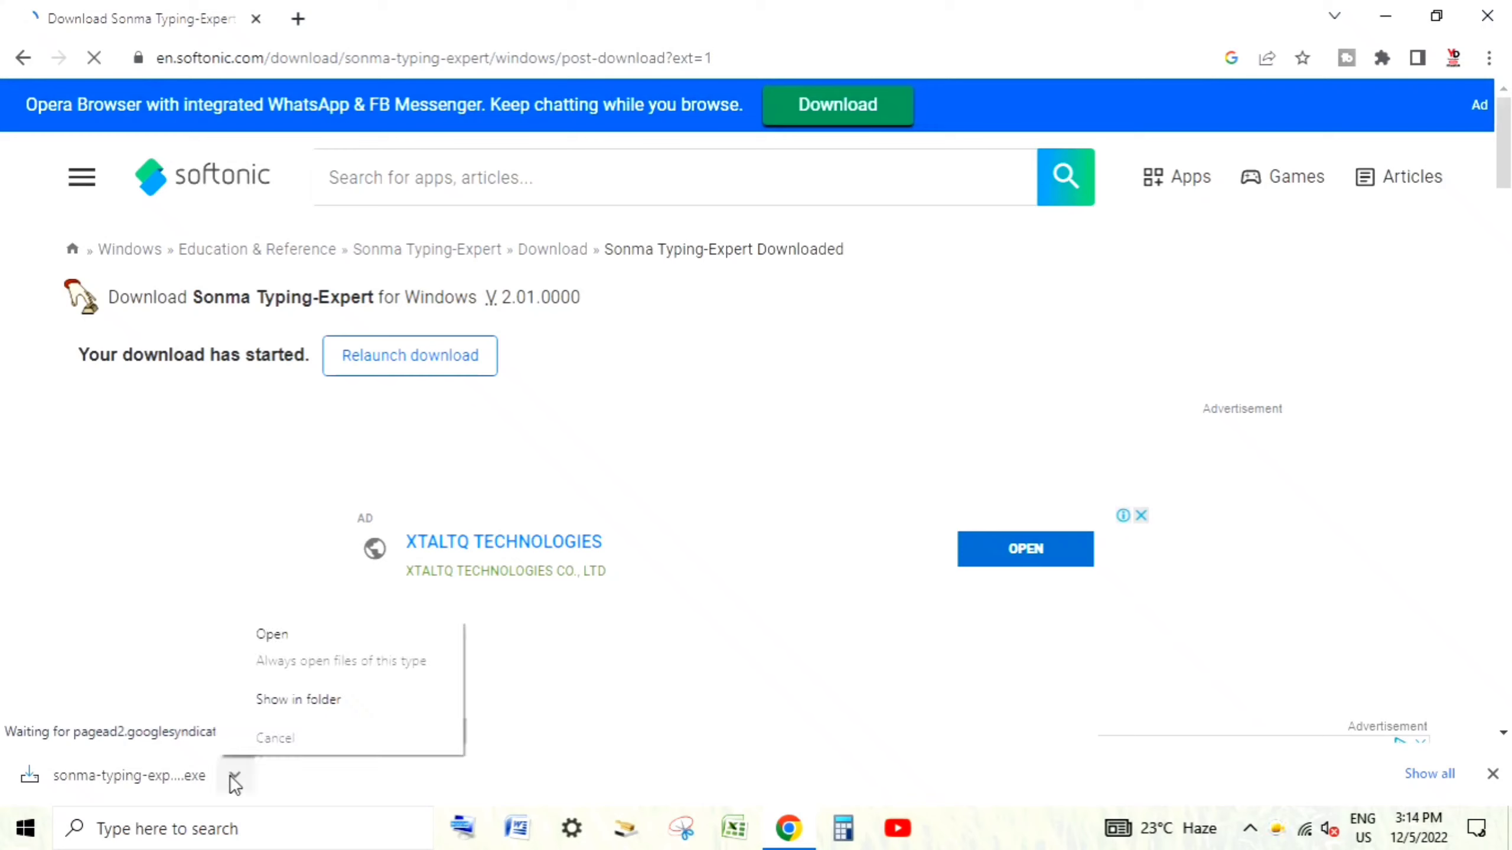
pyautogui.click(310, 699)
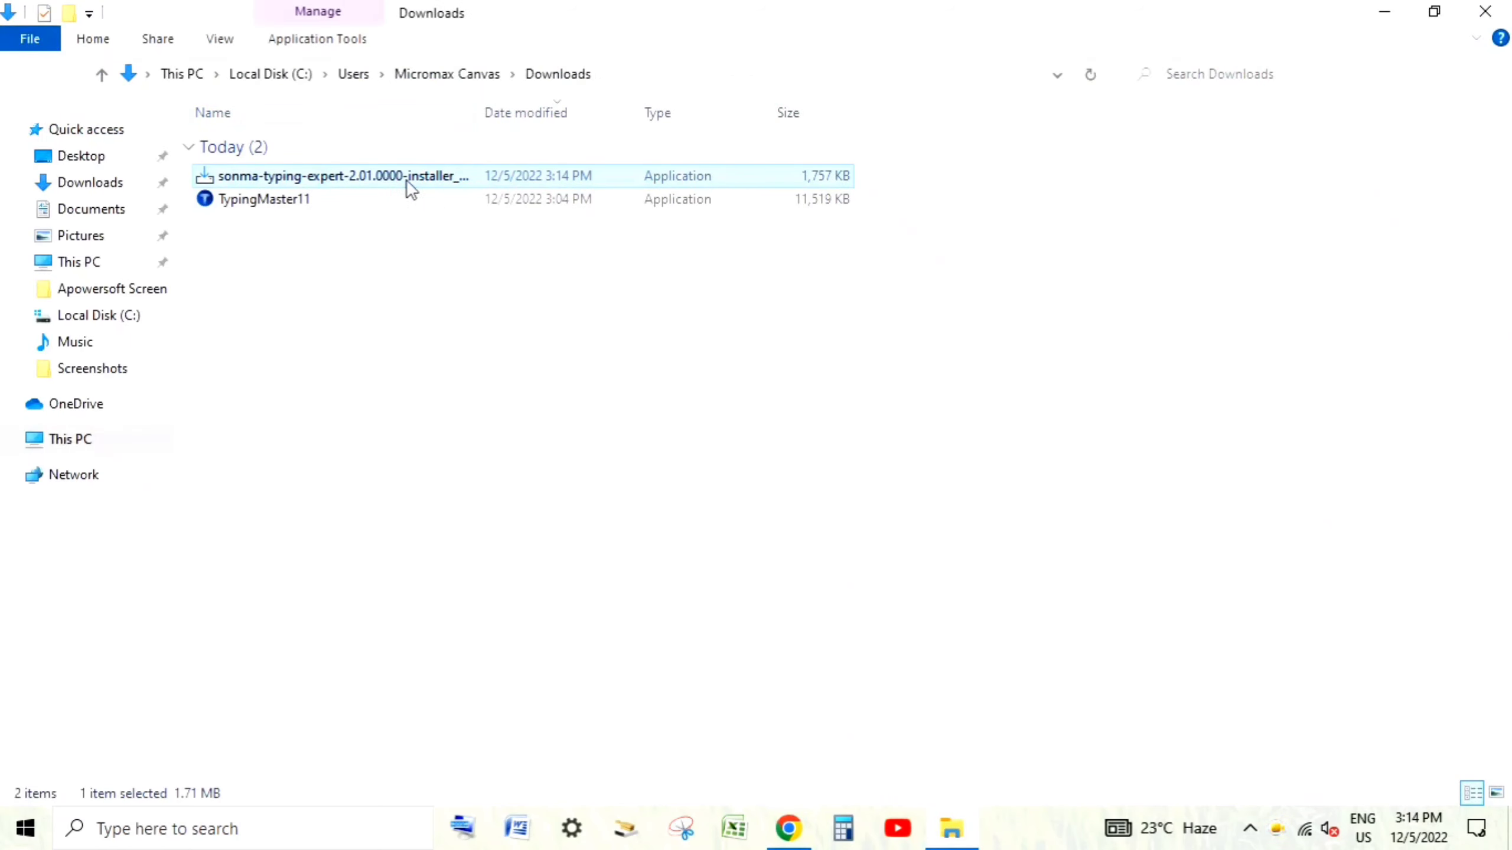
# Run the downloaded Sonma Typing-Expert installer as administrator in English, and use its download manager to fetch and launch the setup.
pyautogui.doubleClick(448, 177)
pyautogui.rightClick(448, 176)
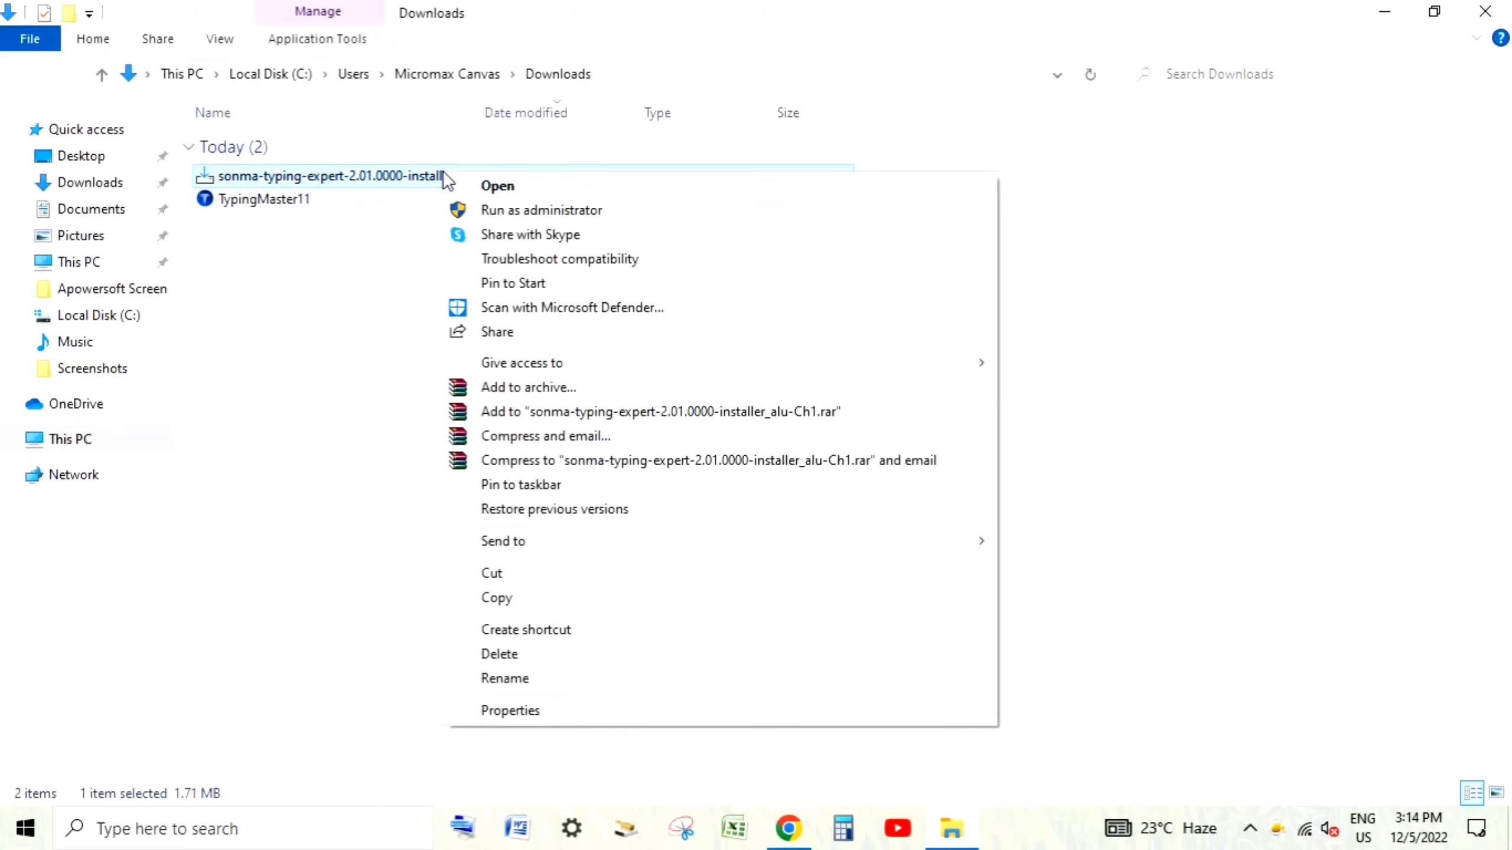
pyautogui.click(496, 211)
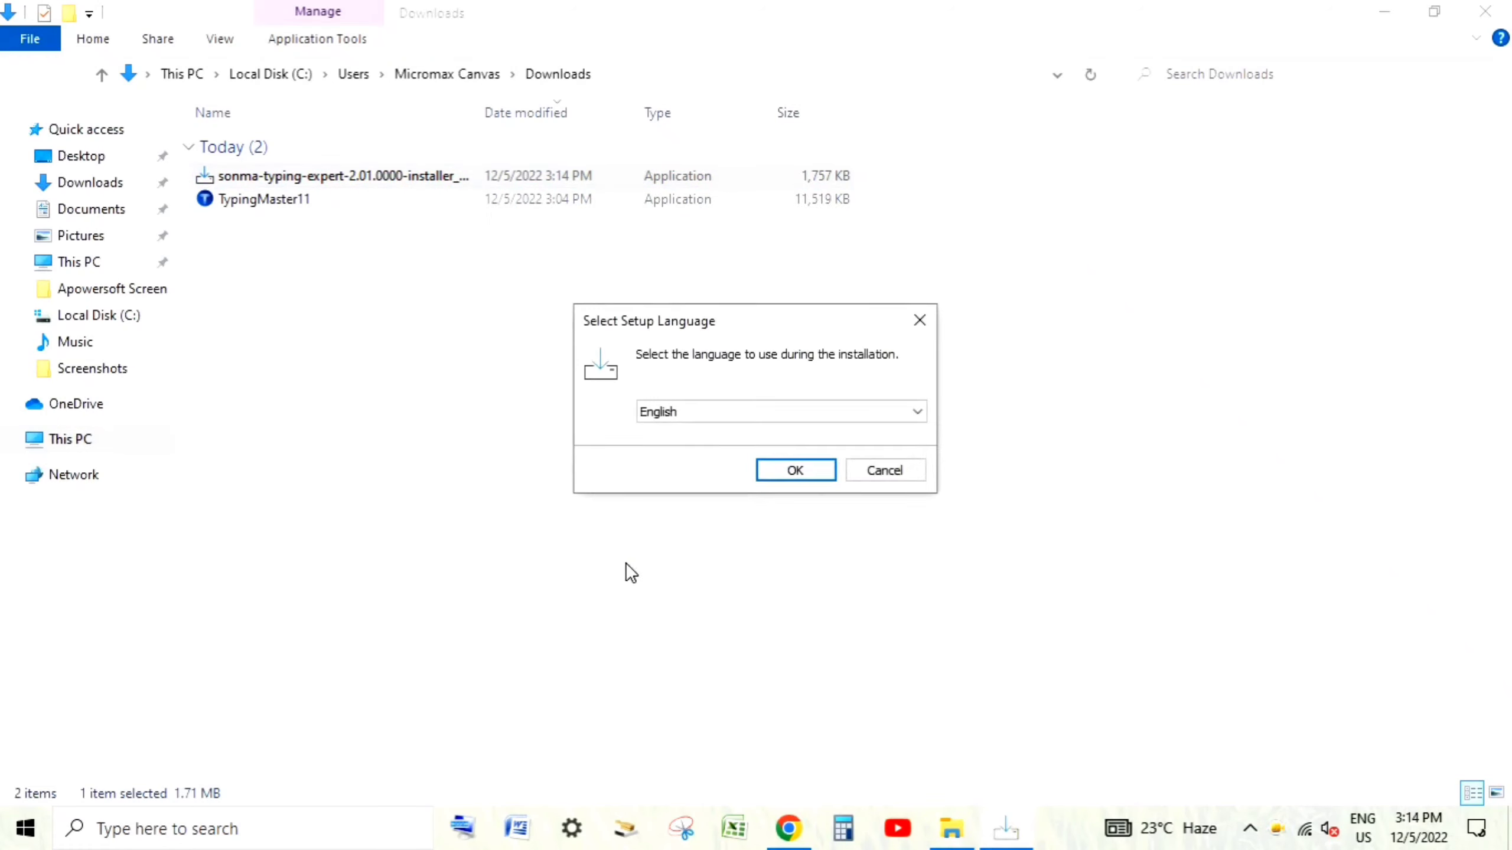
pyautogui.click(797, 471)
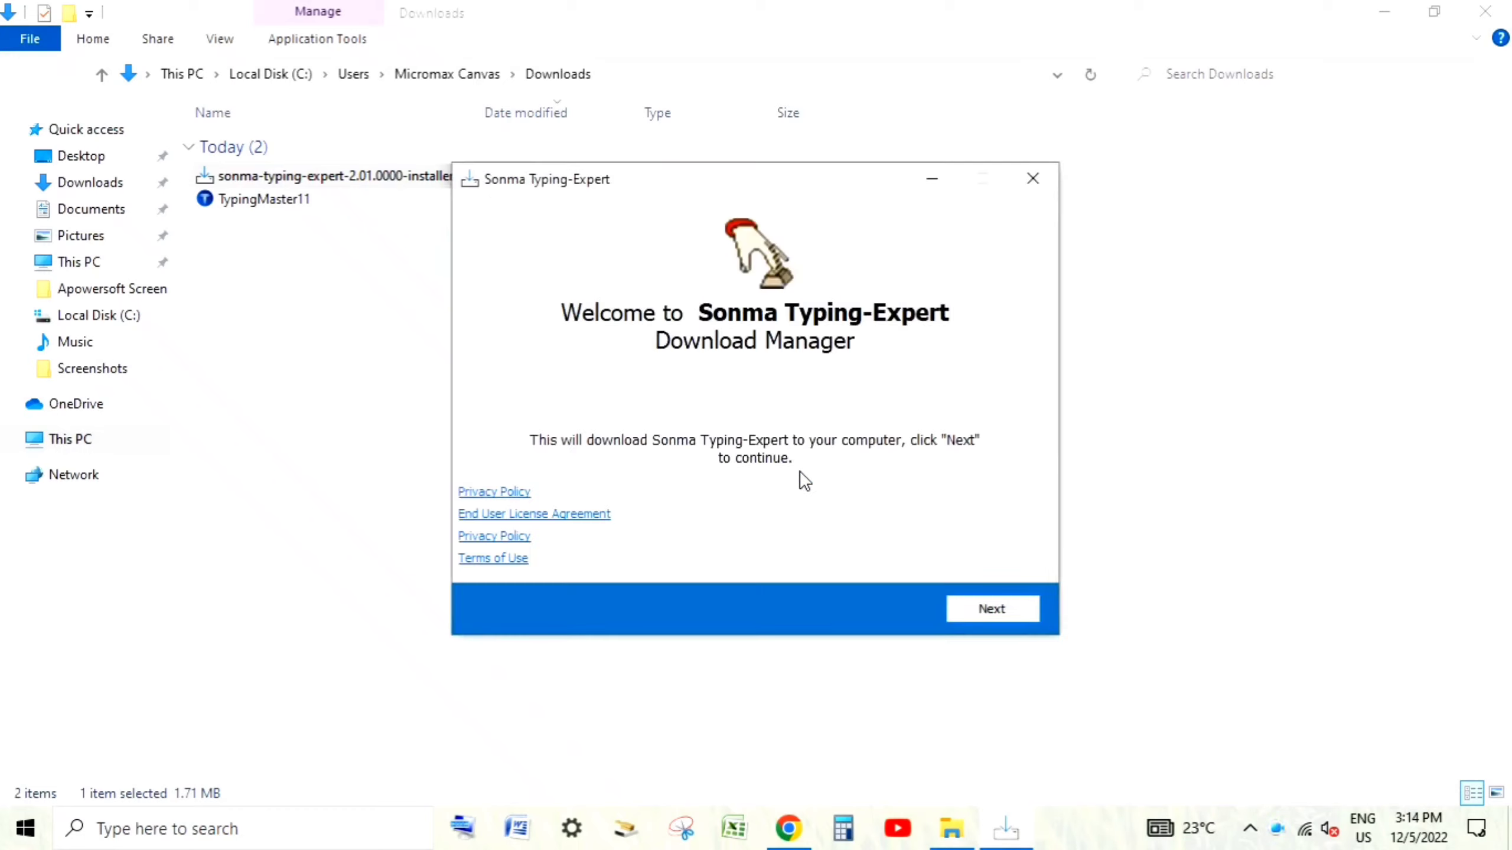
pyautogui.click(982, 613)
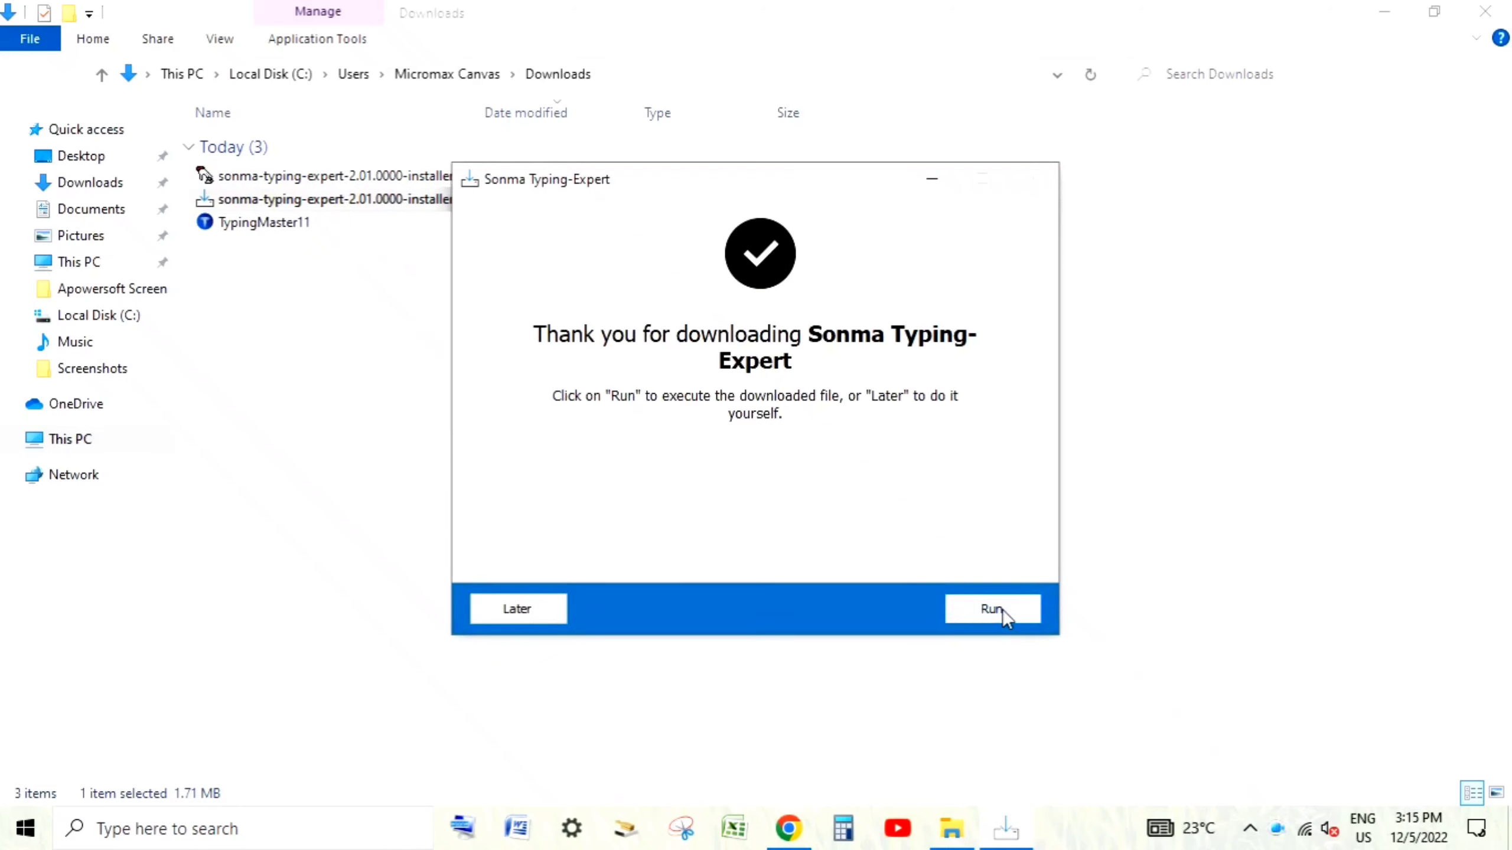
pyautogui.click(987, 610)
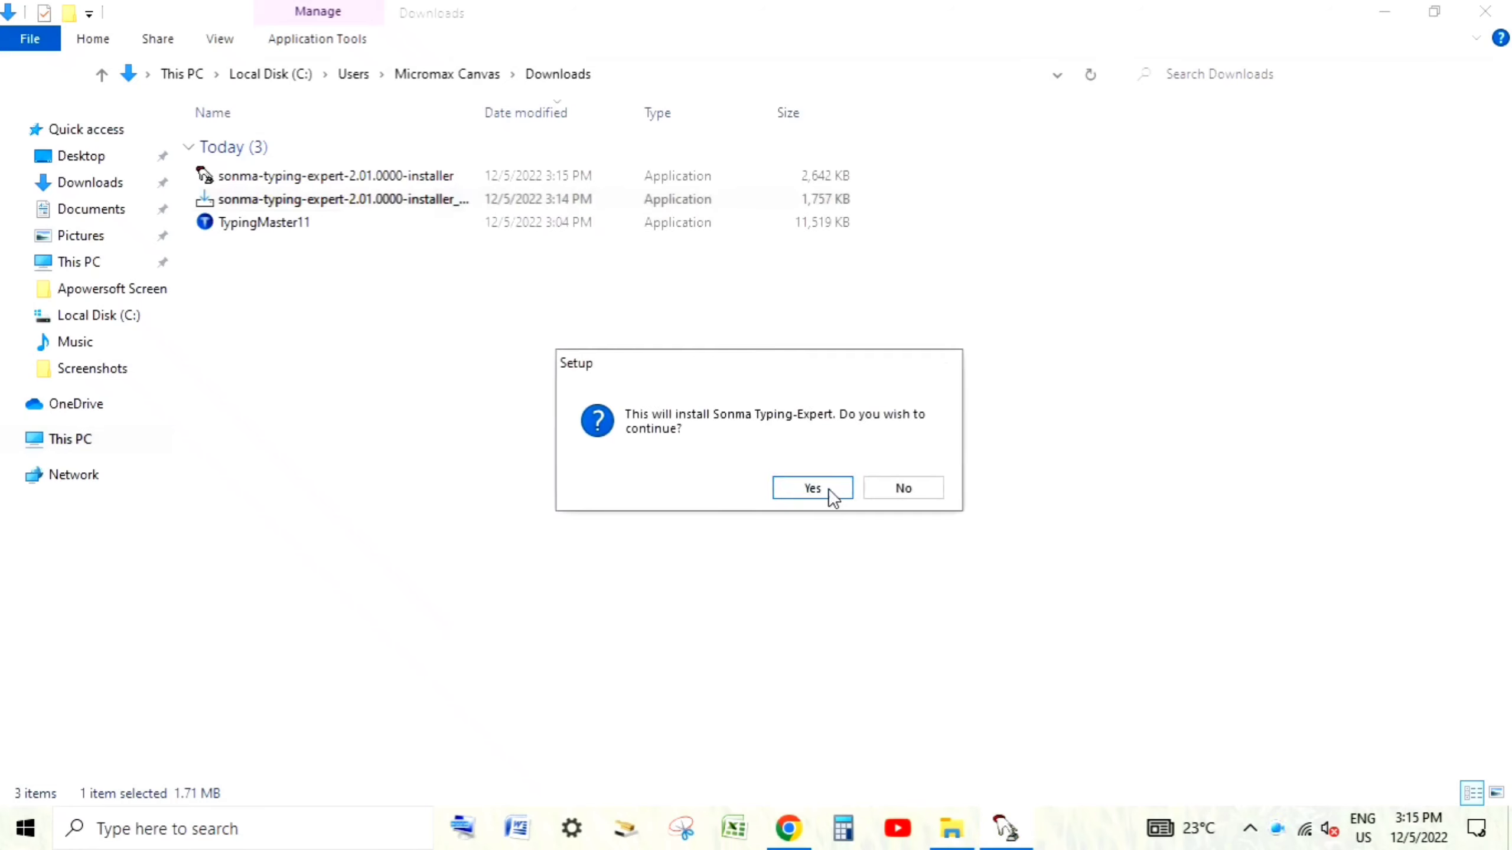
# Install Sonma Typing-Expert, accepting the license agreement and keeping the destination C:\Program Files\Sonma Typing-Expert.
pyautogui.click(813, 488)
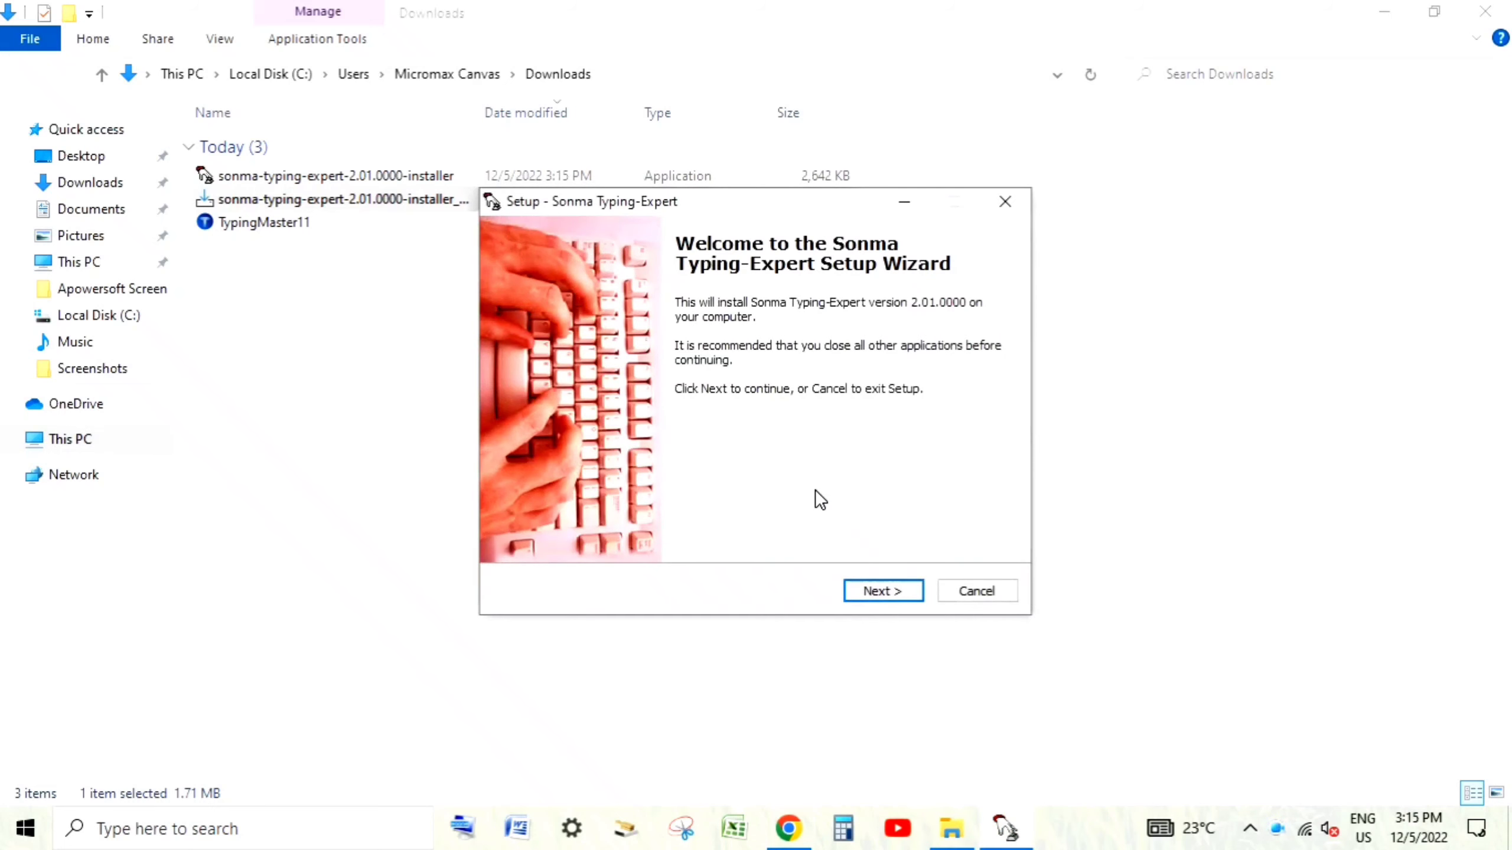
pyautogui.click(882, 590)
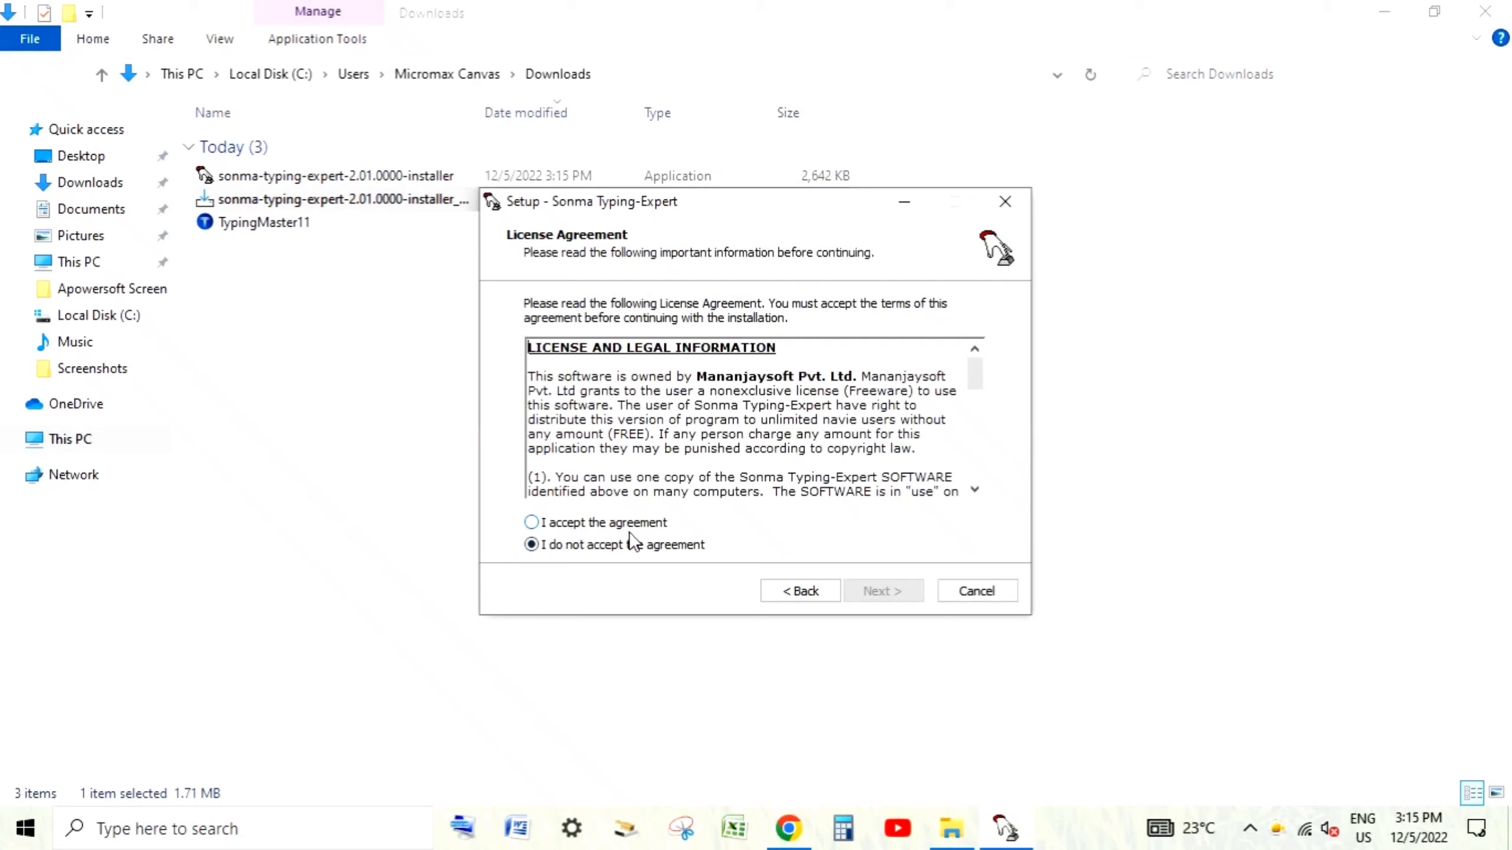
pyautogui.click(531, 522)
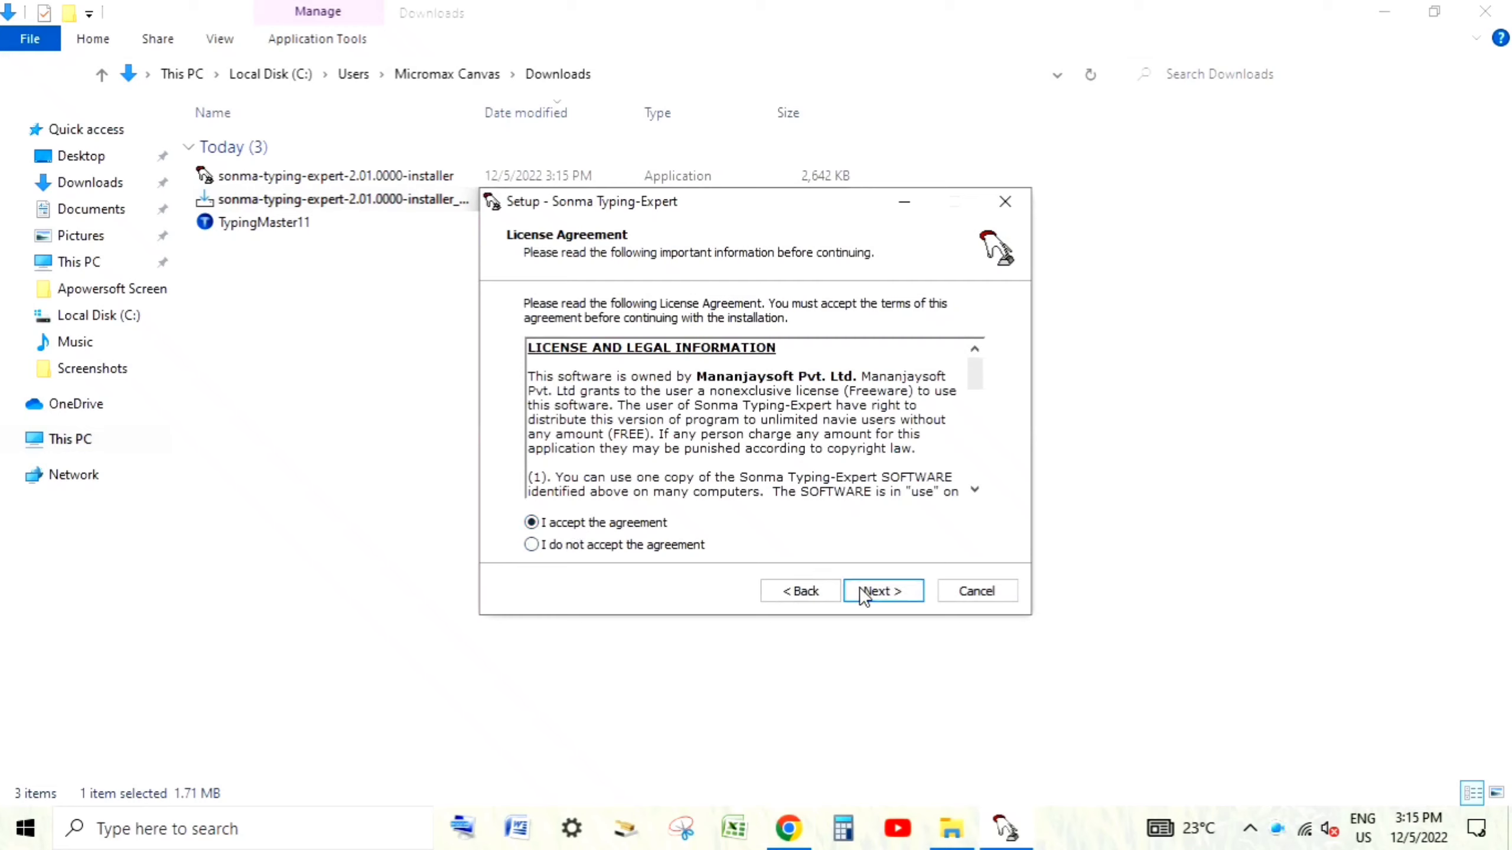
pyautogui.click(883, 591)
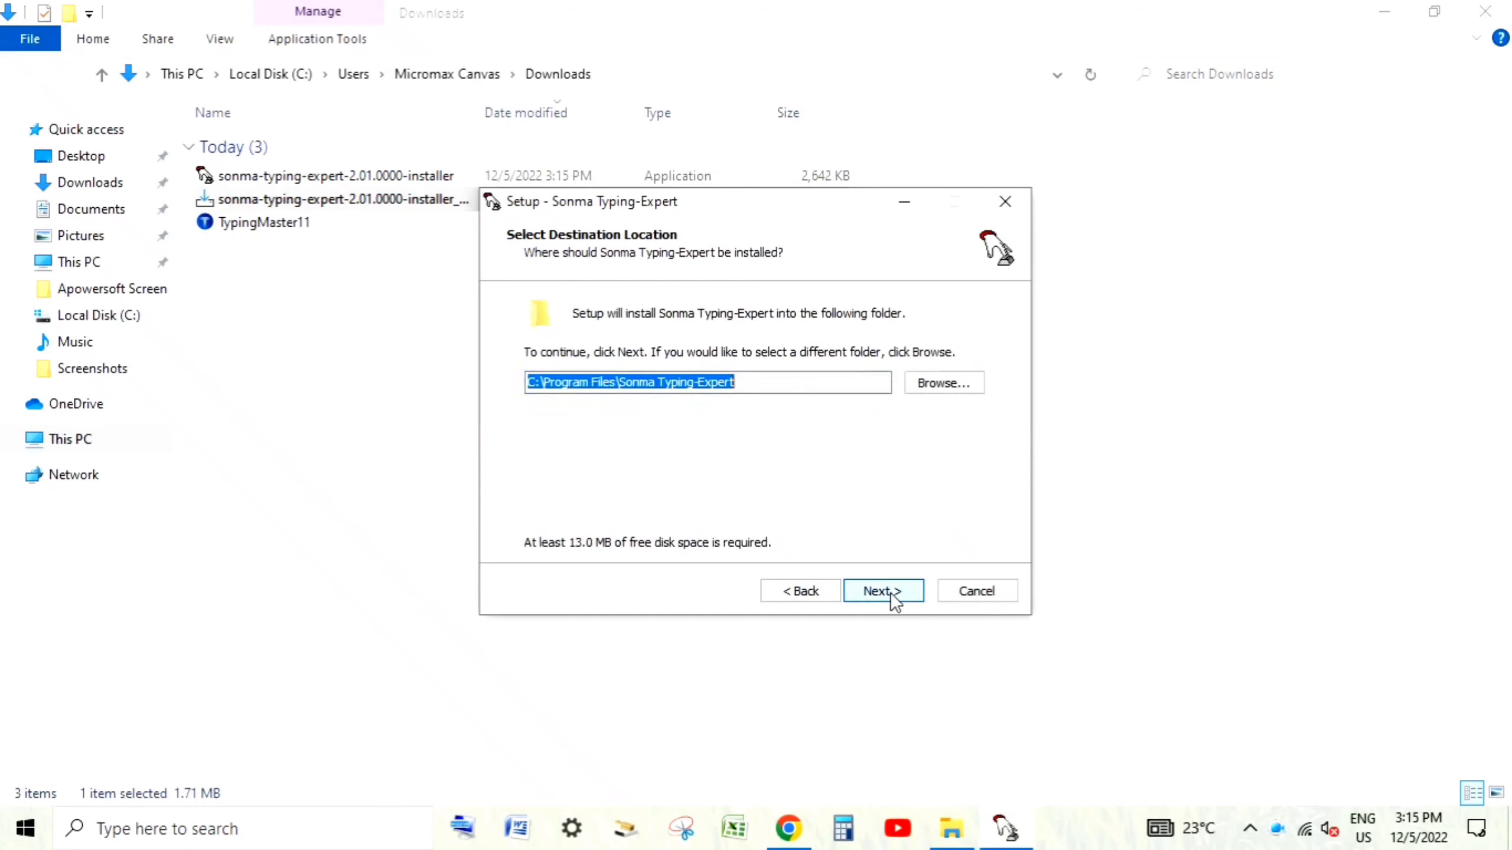
pyautogui.click(882, 591)
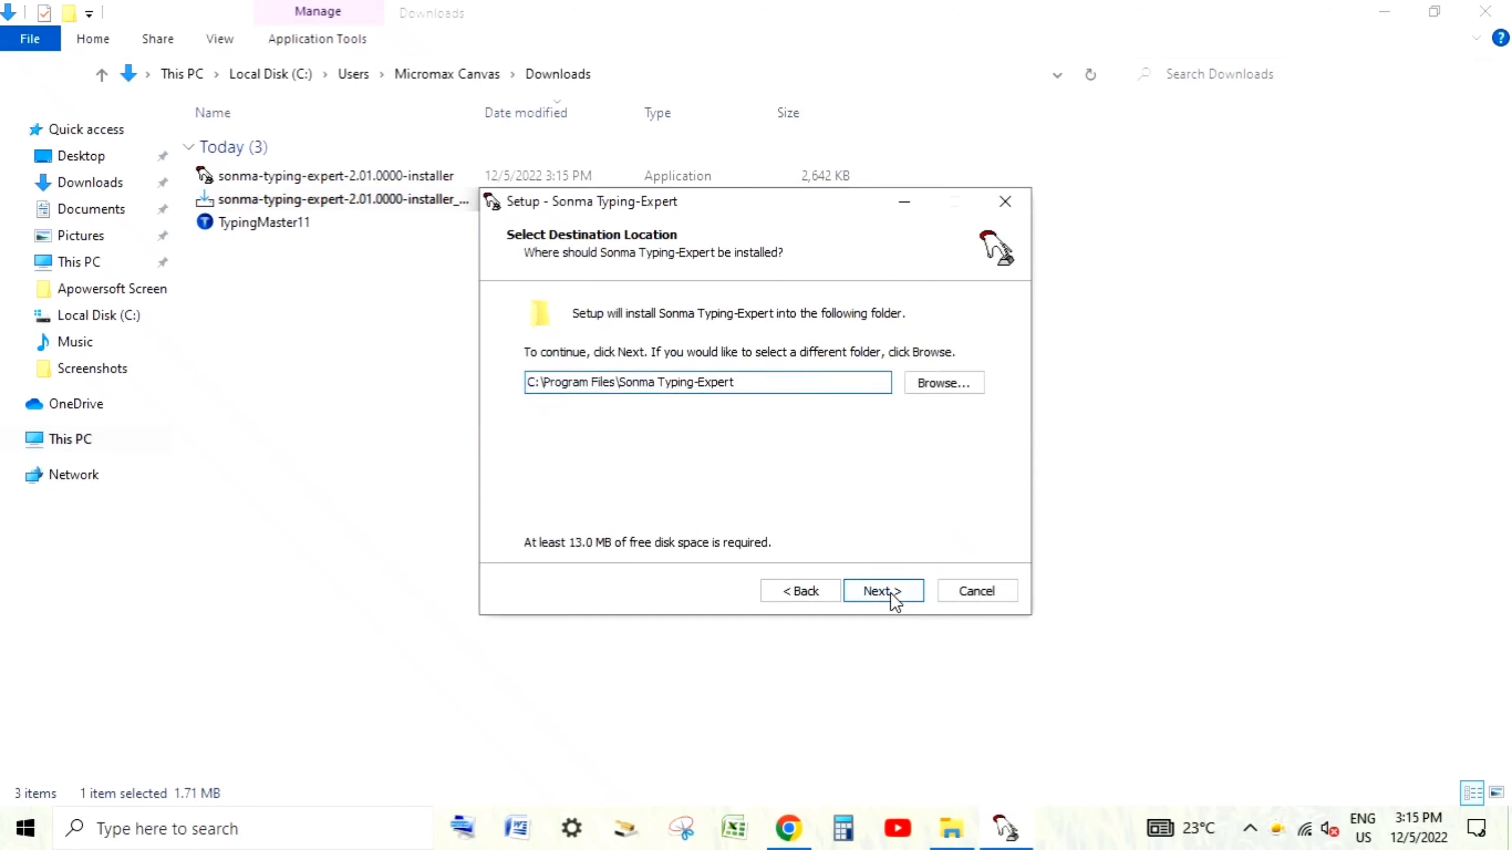
pyautogui.click(882, 591)
pyautogui.click(883, 590)
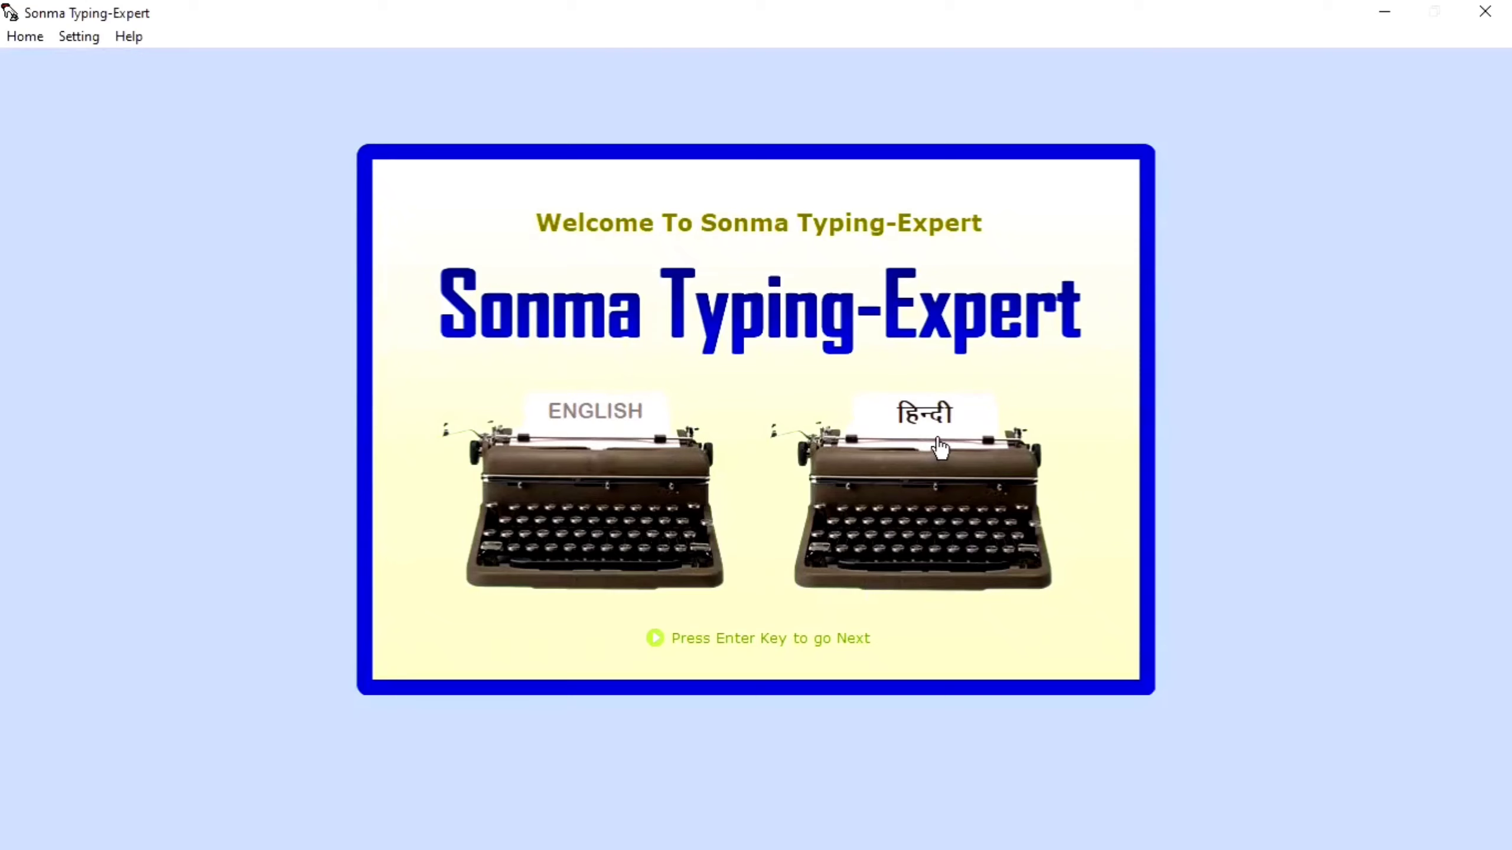
# Choose English typing in Sonma Typing-Expert and log in with the prefilled first and last name.
pyautogui.click(613, 439)
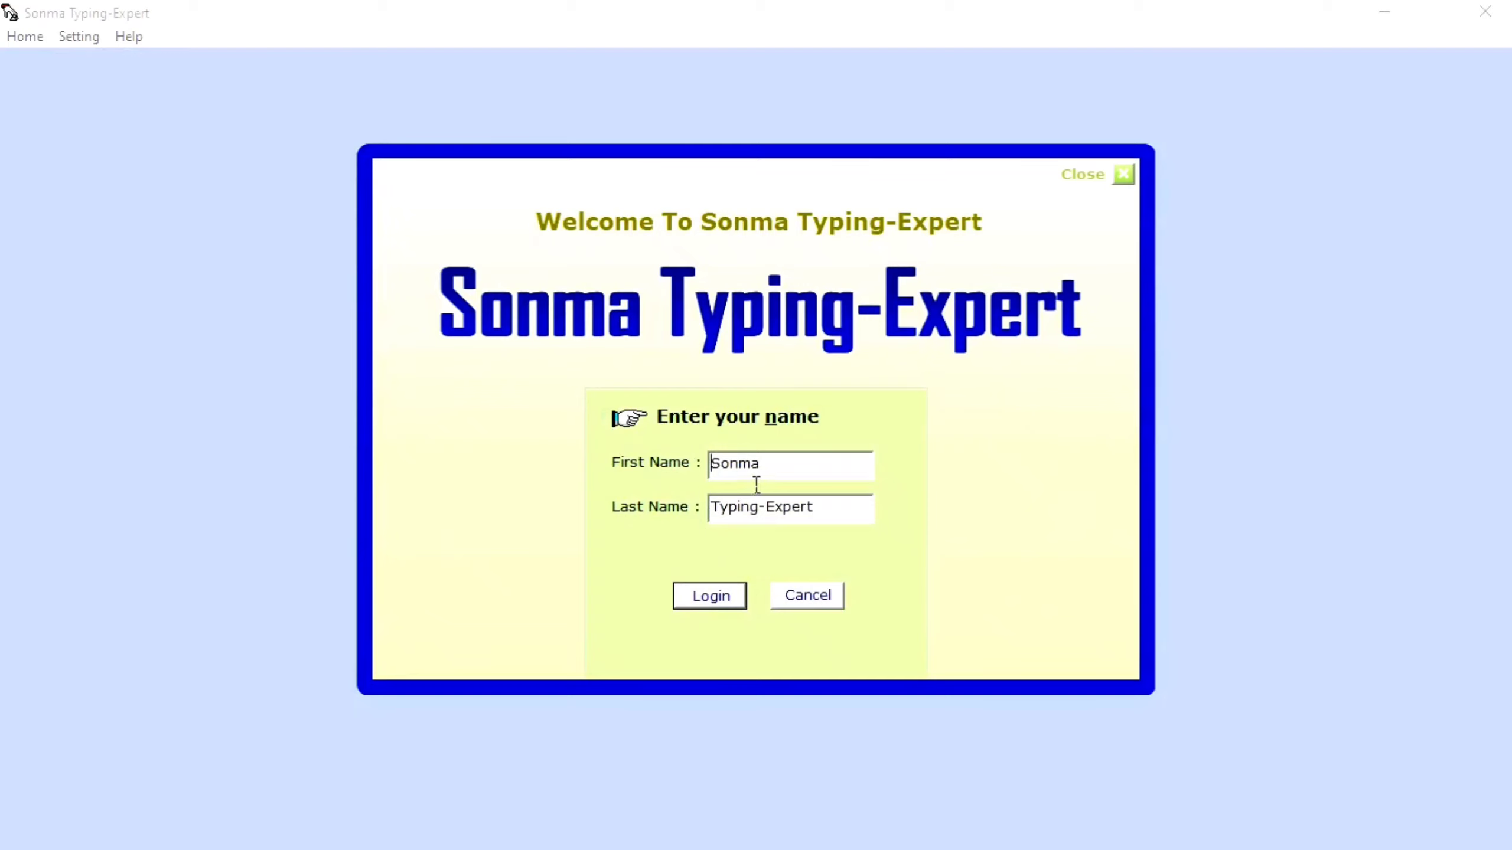
pyautogui.click(732, 602)
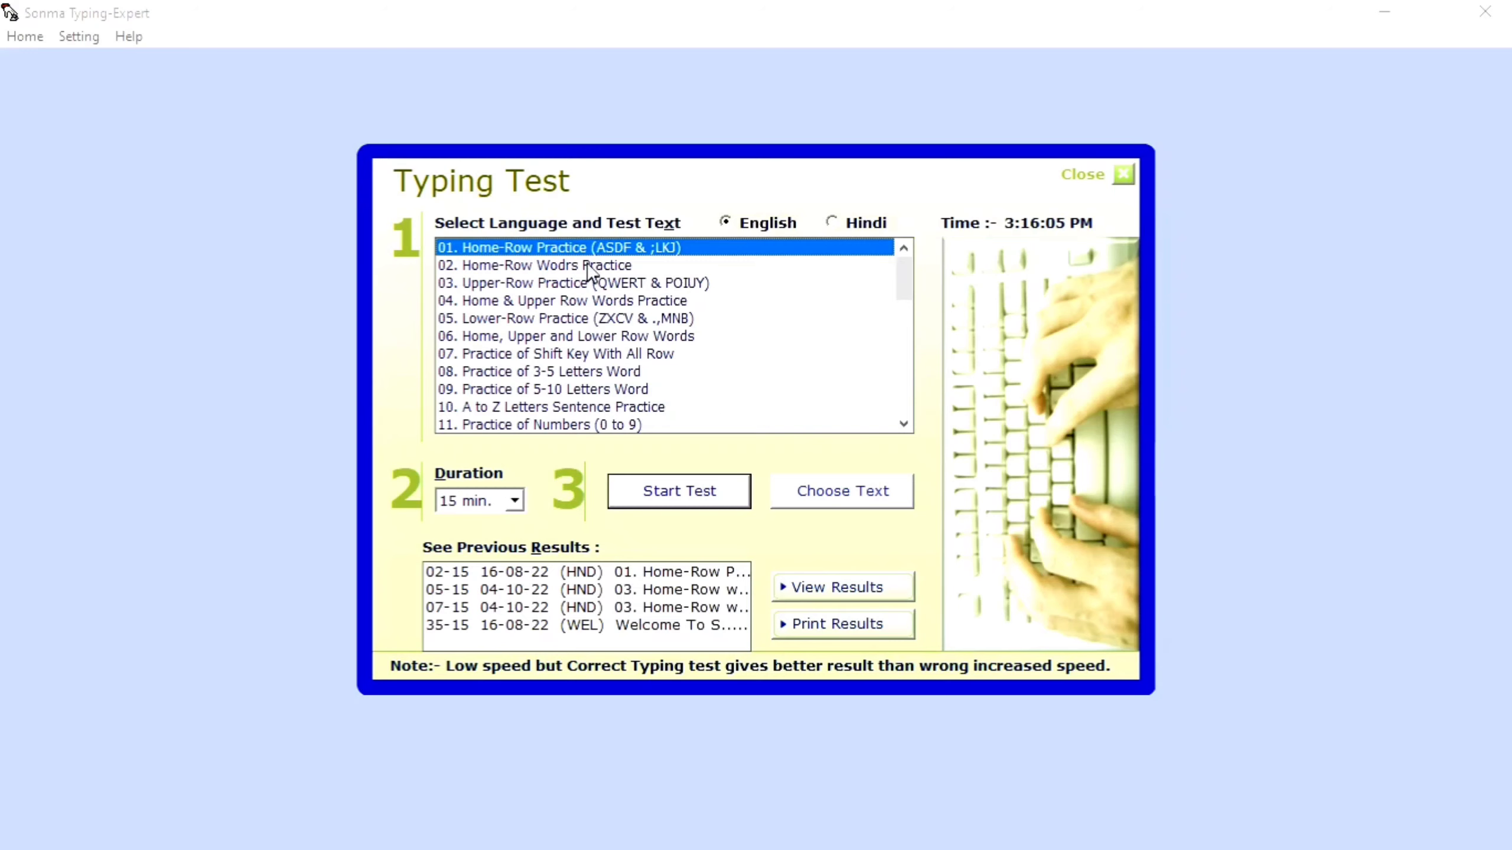
# Look through the English test texts from the home-row exercises to the editable lessons, returning to 01. Home-Row Practice (ASDF & ;LKJ).
pyautogui.click(754, 268)
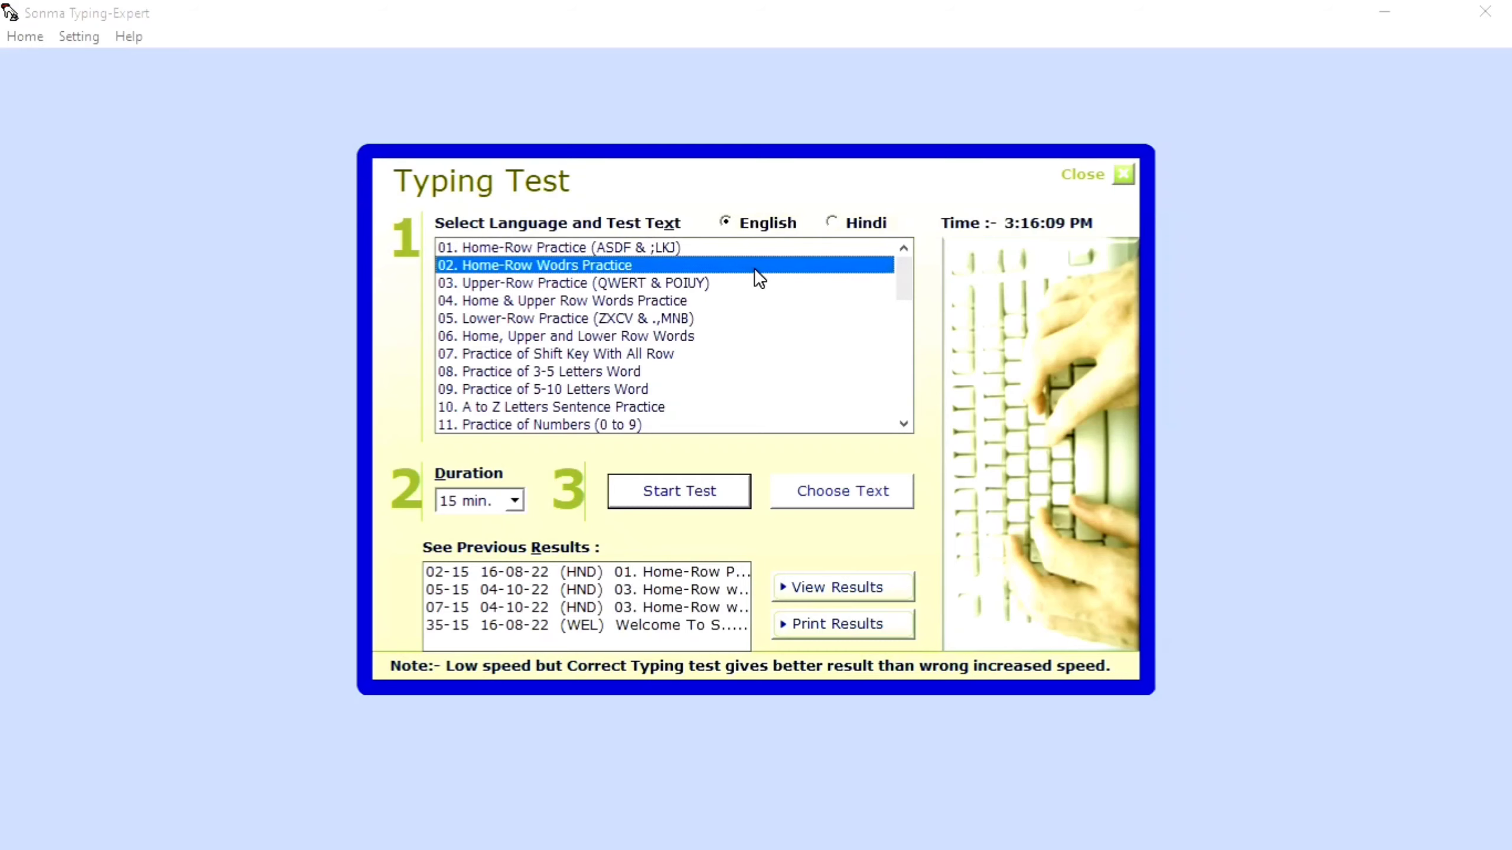
pyautogui.press('Down')
pyautogui.press('Down')
pyautogui.press('Down')
pyautogui.press('Down')
pyautogui.press('Down')
pyautogui.press('Down')
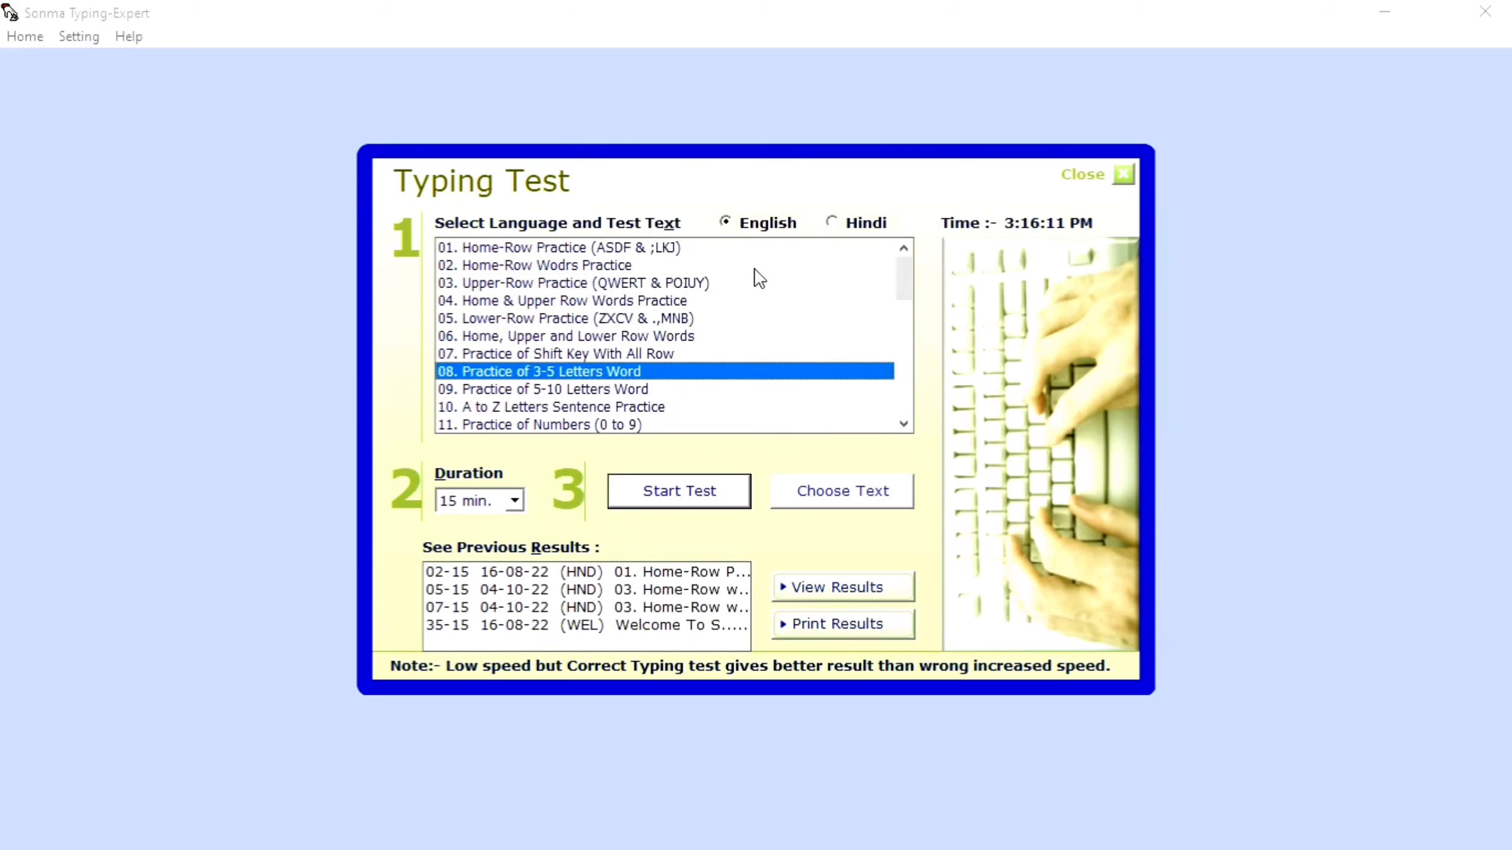
pyautogui.press('Down')
pyautogui.press('Down')
pyautogui.press('Down')
pyautogui.press('Down')
pyautogui.press('Down')
pyautogui.press('Down')
pyautogui.press('Down')
pyautogui.press('Down')
pyautogui.press('Down')
pyautogui.press('Down')
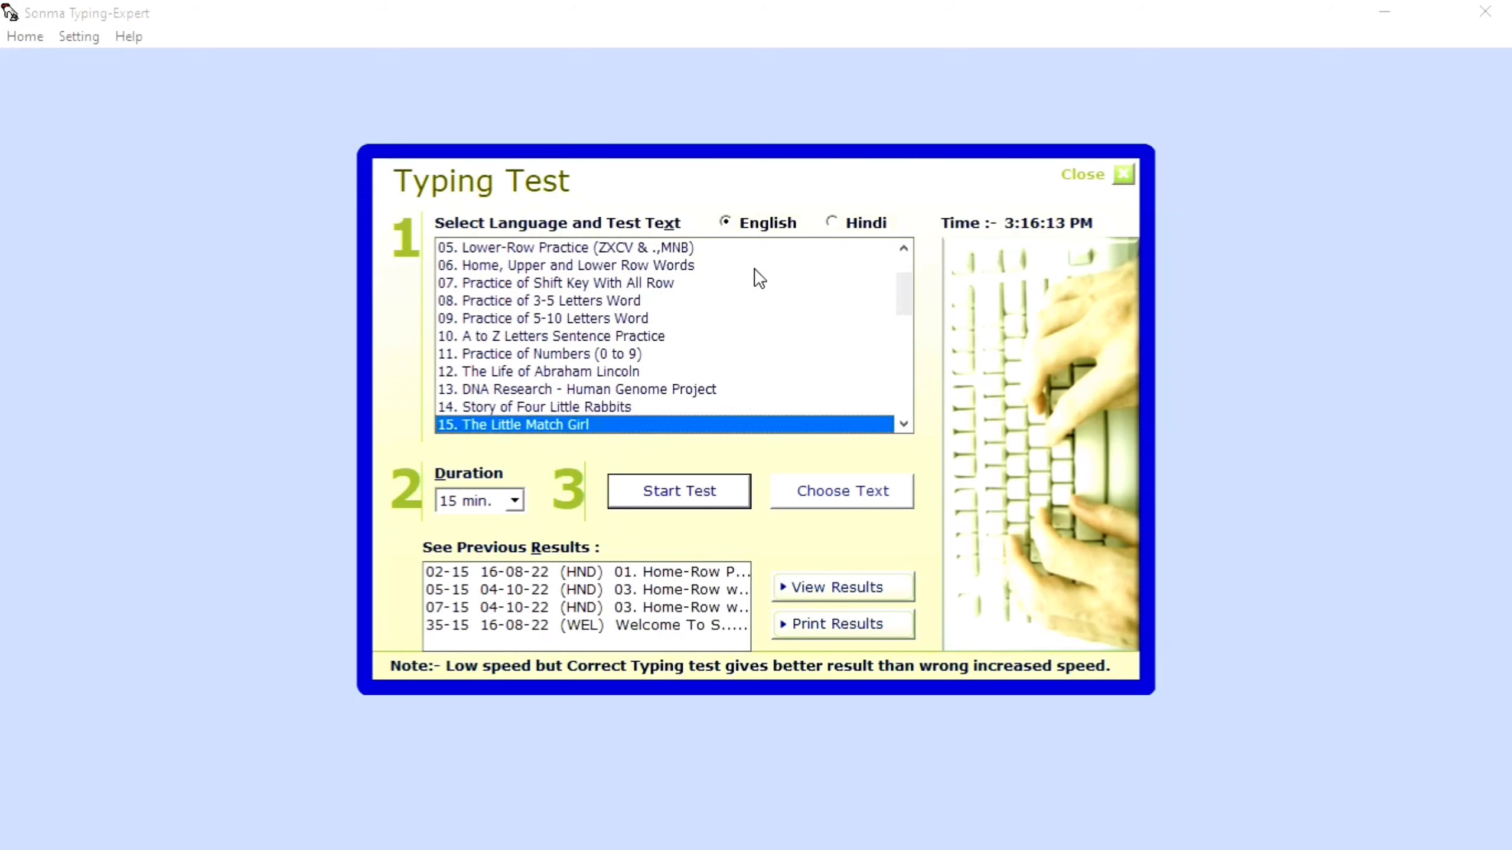
pyautogui.press('Down')
pyautogui.press('Down')
pyautogui.press('Down')
pyautogui.press('Down')
pyautogui.press('Down')
pyautogui.press('Down')
pyautogui.press('Down')
pyautogui.press('Down')
pyautogui.press('Down')
pyautogui.press('Down')
pyautogui.press('Down')
pyautogui.press('Down')
pyautogui.press('Down')
pyautogui.press('Down')
pyautogui.press('Down')
pyautogui.press('Down')
pyautogui.press('Down')
pyautogui.press('Down')
pyautogui.press('Down')
pyautogui.press('Down')
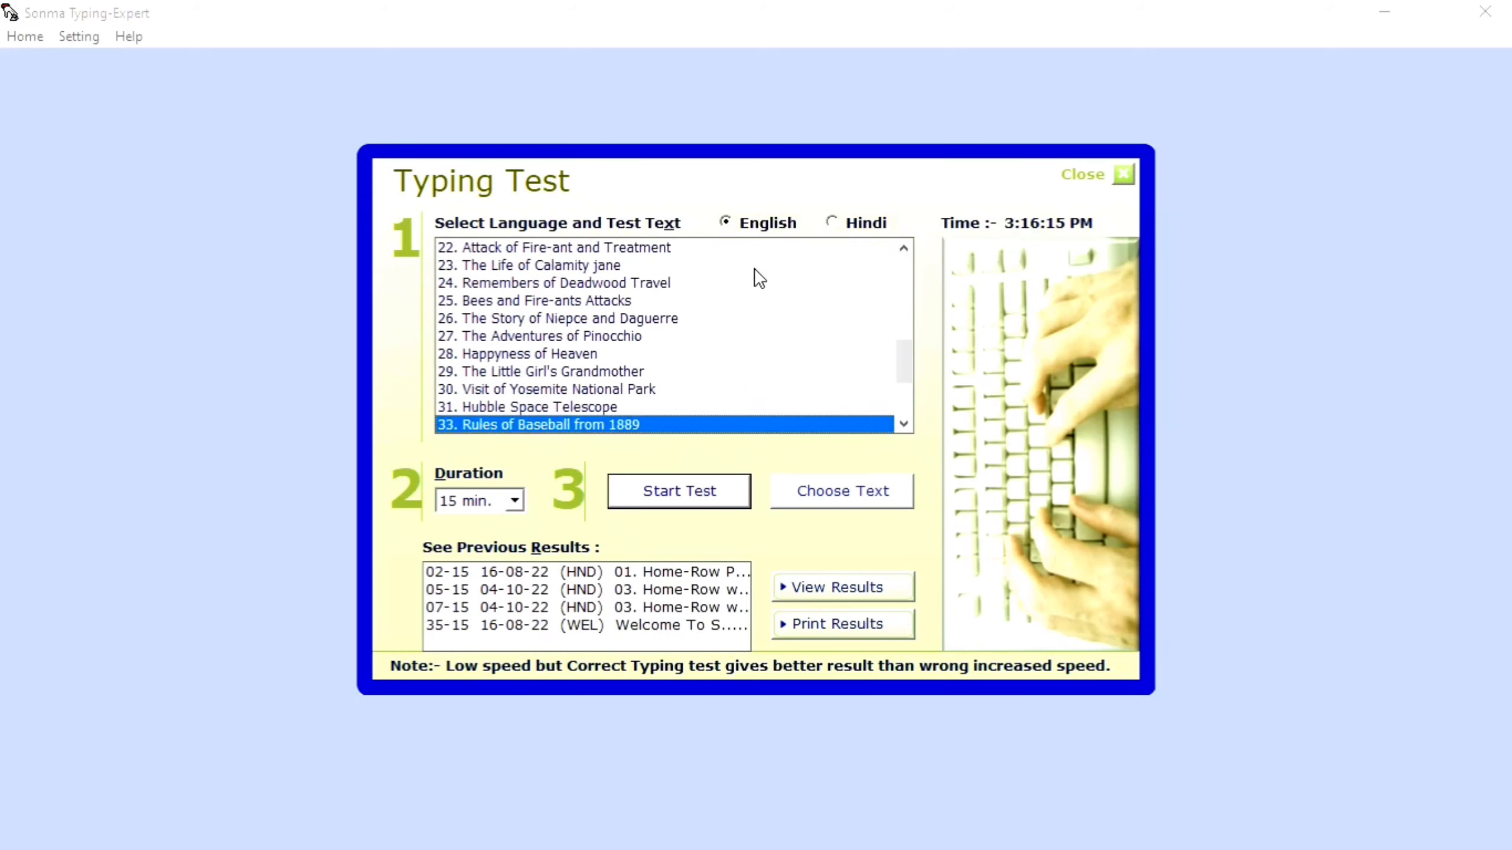
pyautogui.press('Up')
pyautogui.press('Up')
pyautogui.press('Up')
pyautogui.press('Up')
pyautogui.press('Up')
pyautogui.press('Up')
pyautogui.press('Up')
pyautogui.press('Up')
pyautogui.press('Up')
pyautogui.press('Up')
pyautogui.press('Up')
pyautogui.press('Up')
pyautogui.press('Up')
pyautogui.press('Up')
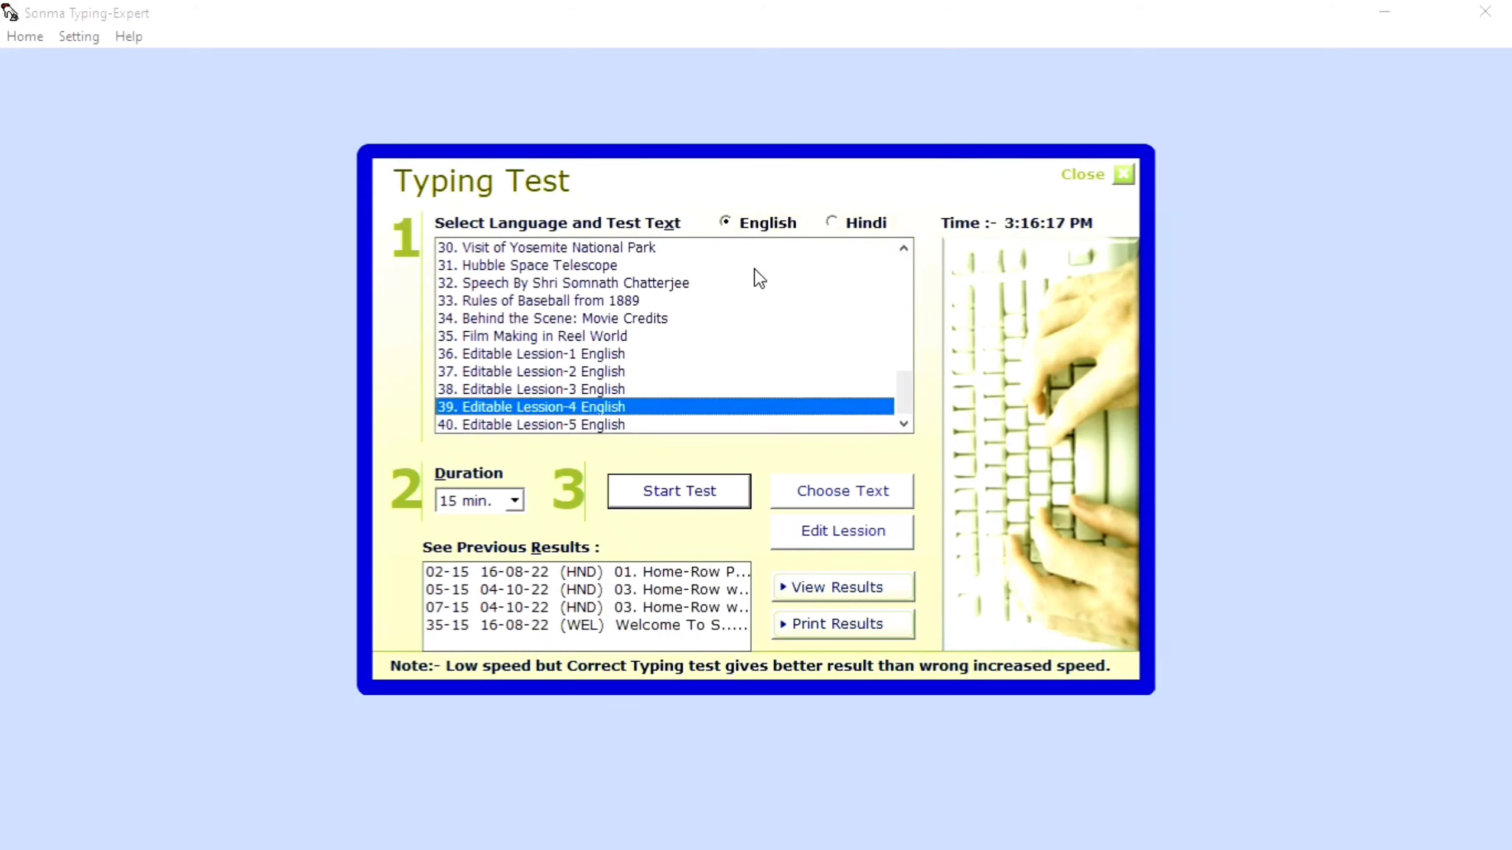
pyautogui.press('Up')
pyautogui.press('Up')
pyautogui.press('Up')
pyautogui.press('Up')
pyautogui.press('Up')
pyautogui.press('Up')
pyautogui.press('Up')
pyautogui.press('Up')
pyautogui.press('Up')
pyautogui.press('Up')
pyautogui.press('Up')
pyautogui.press('Up')
pyautogui.press('Up')
pyautogui.press('Up')
pyautogui.press('Up')
pyautogui.press('Up')
pyautogui.press('Up')
pyautogui.press('Up')
pyautogui.press('Up')
pyautogui.press('Up')
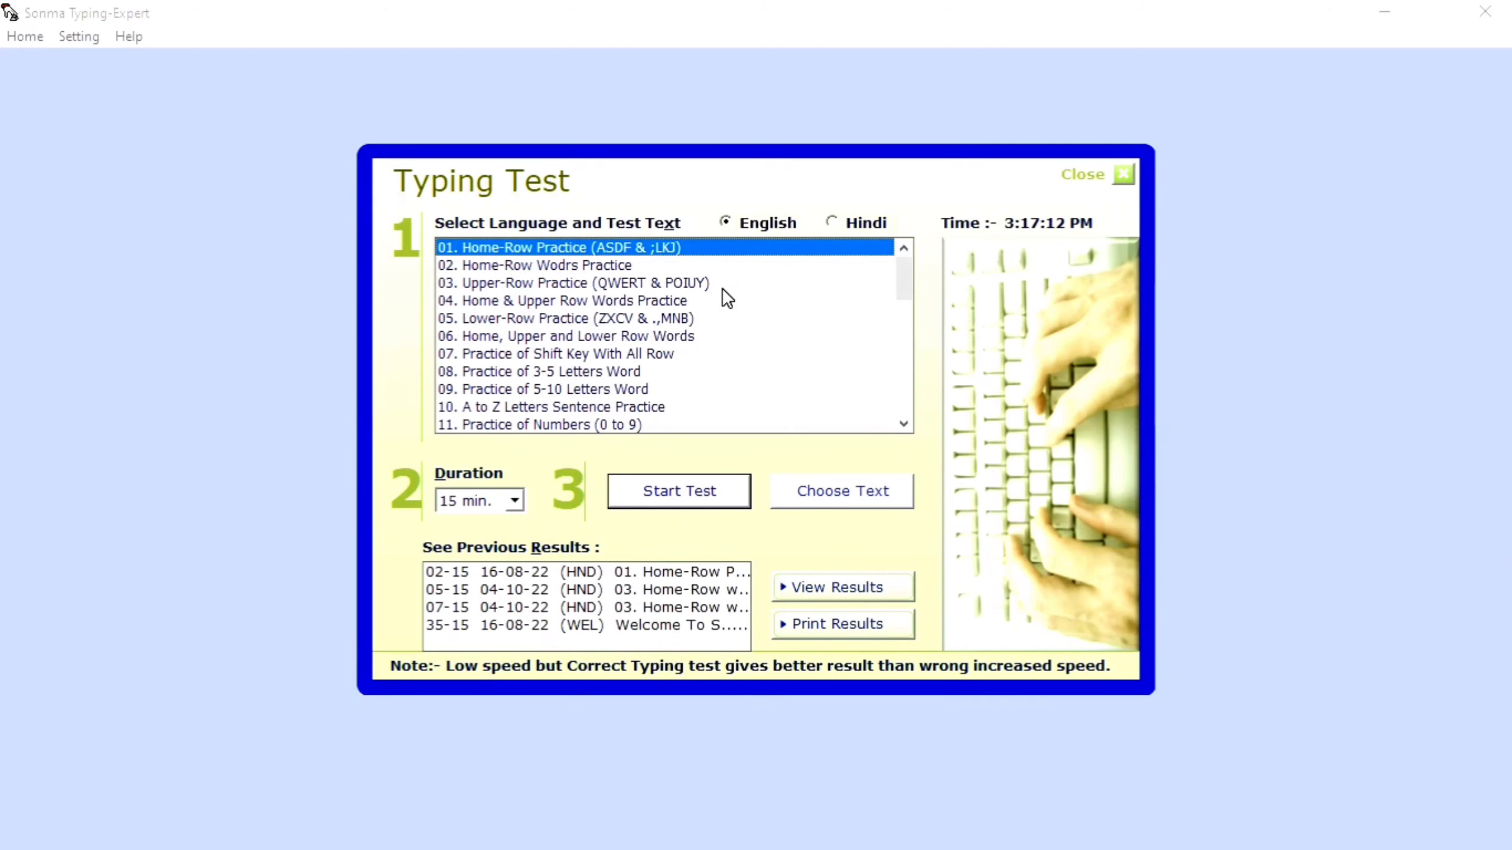
# Start the 15-minute Home-Row Practice (ASDF & ;LKJ) test, enter "asdf ;lkj asdf ;lkj" as the practice text, and close the test.
pyautogui.press('Return')
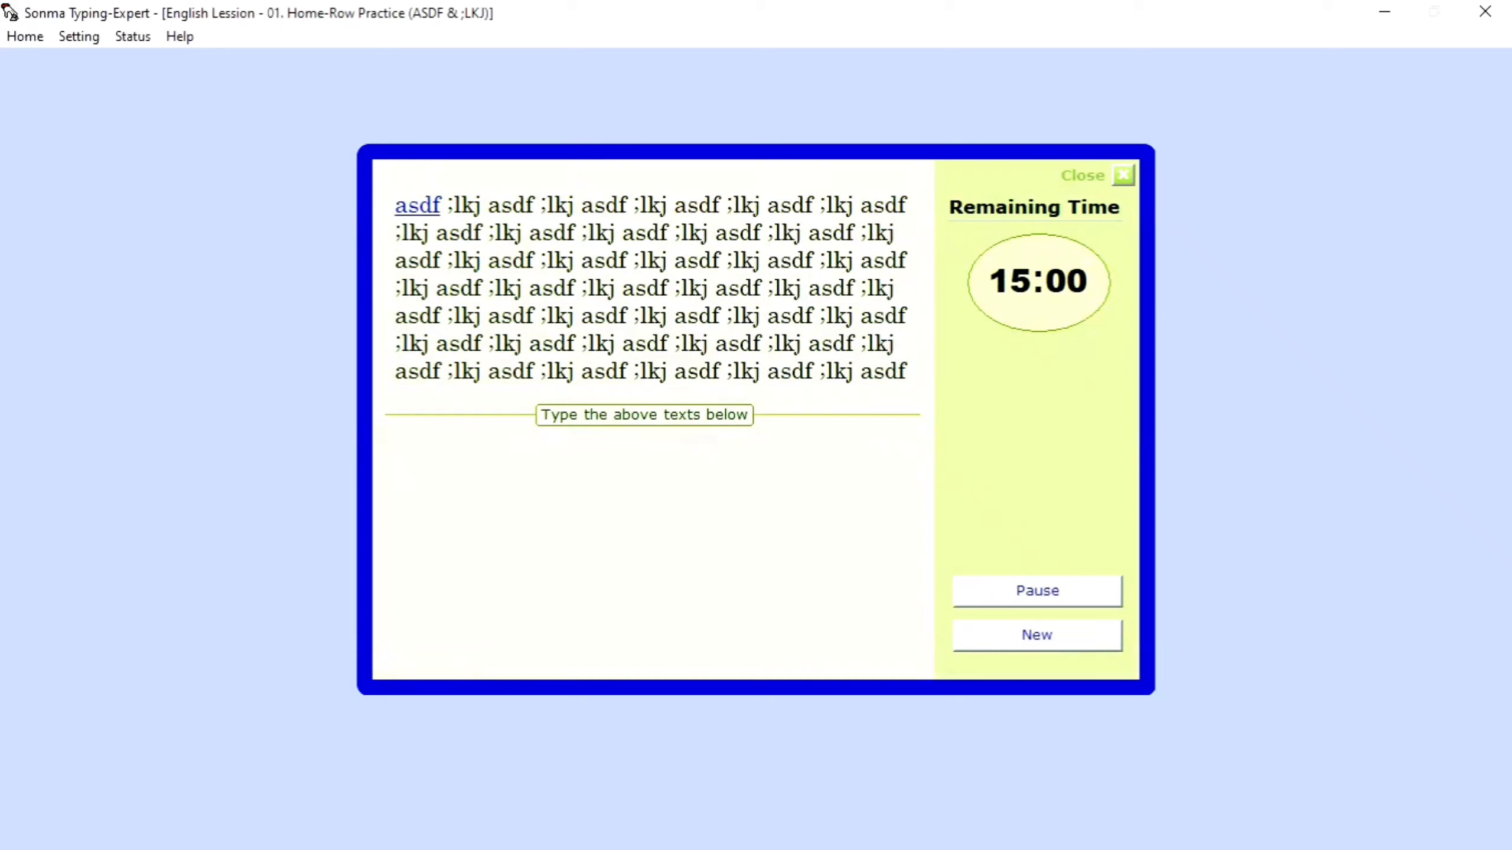
pyautogui.write('asdf')
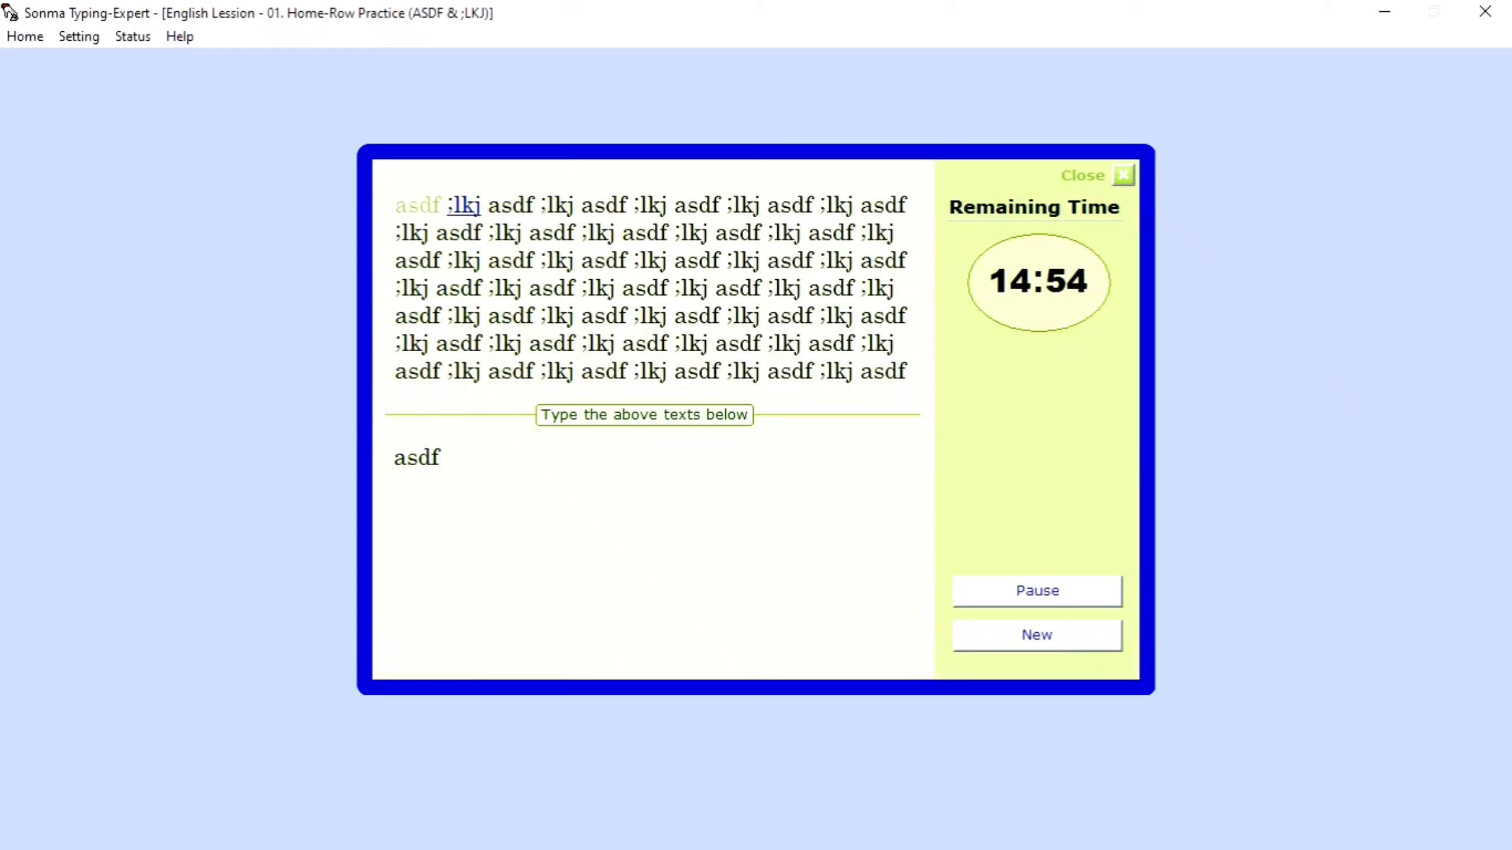
pyautogui.write(' ;lkj')
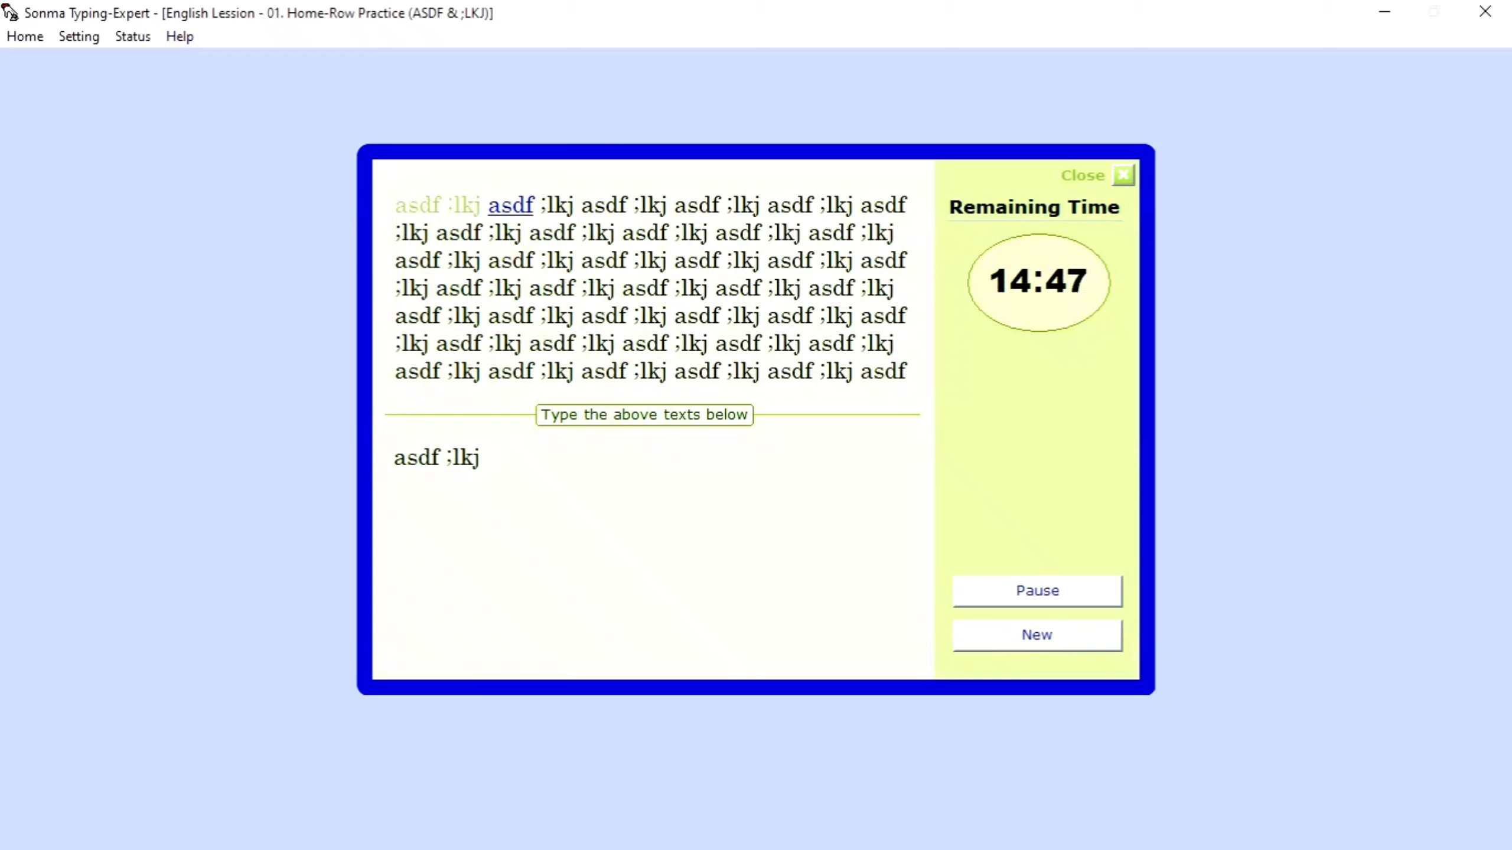
pyautogui.write(' asdf ;lk')
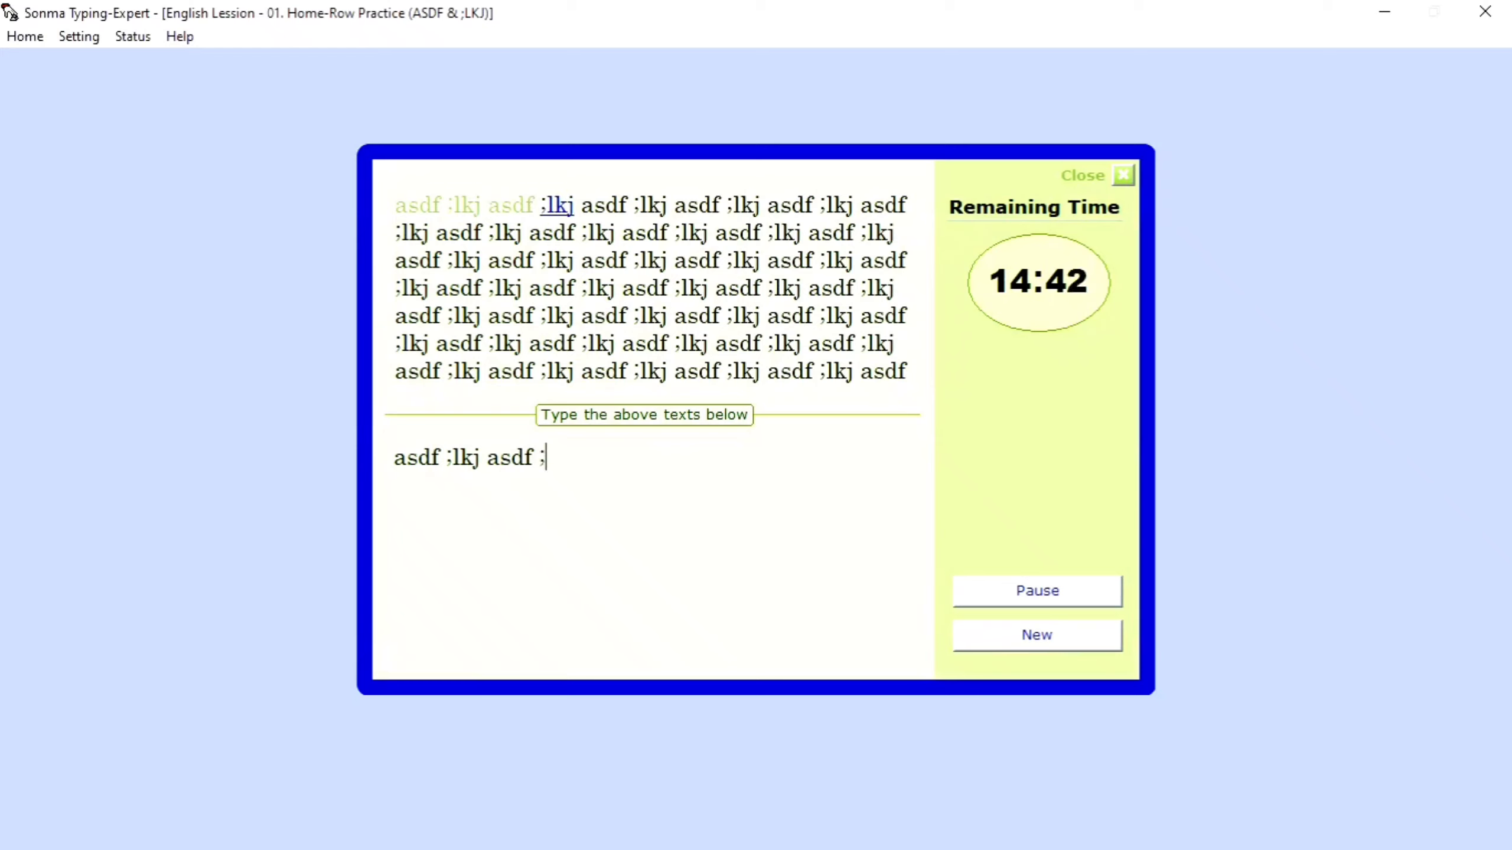
pyautogui.write('j')
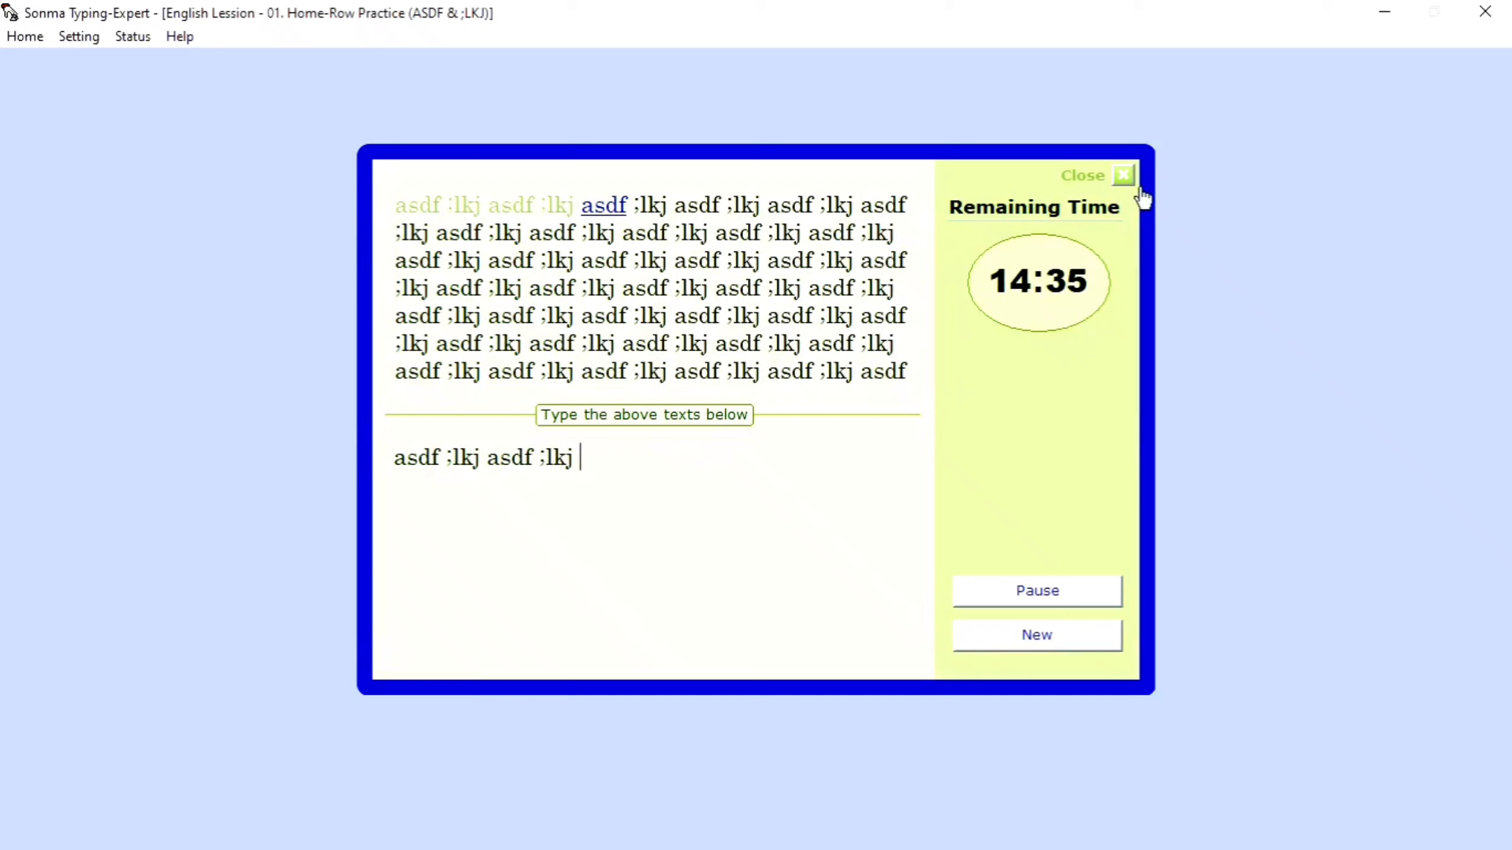
pyautogui.click(1123, 175)
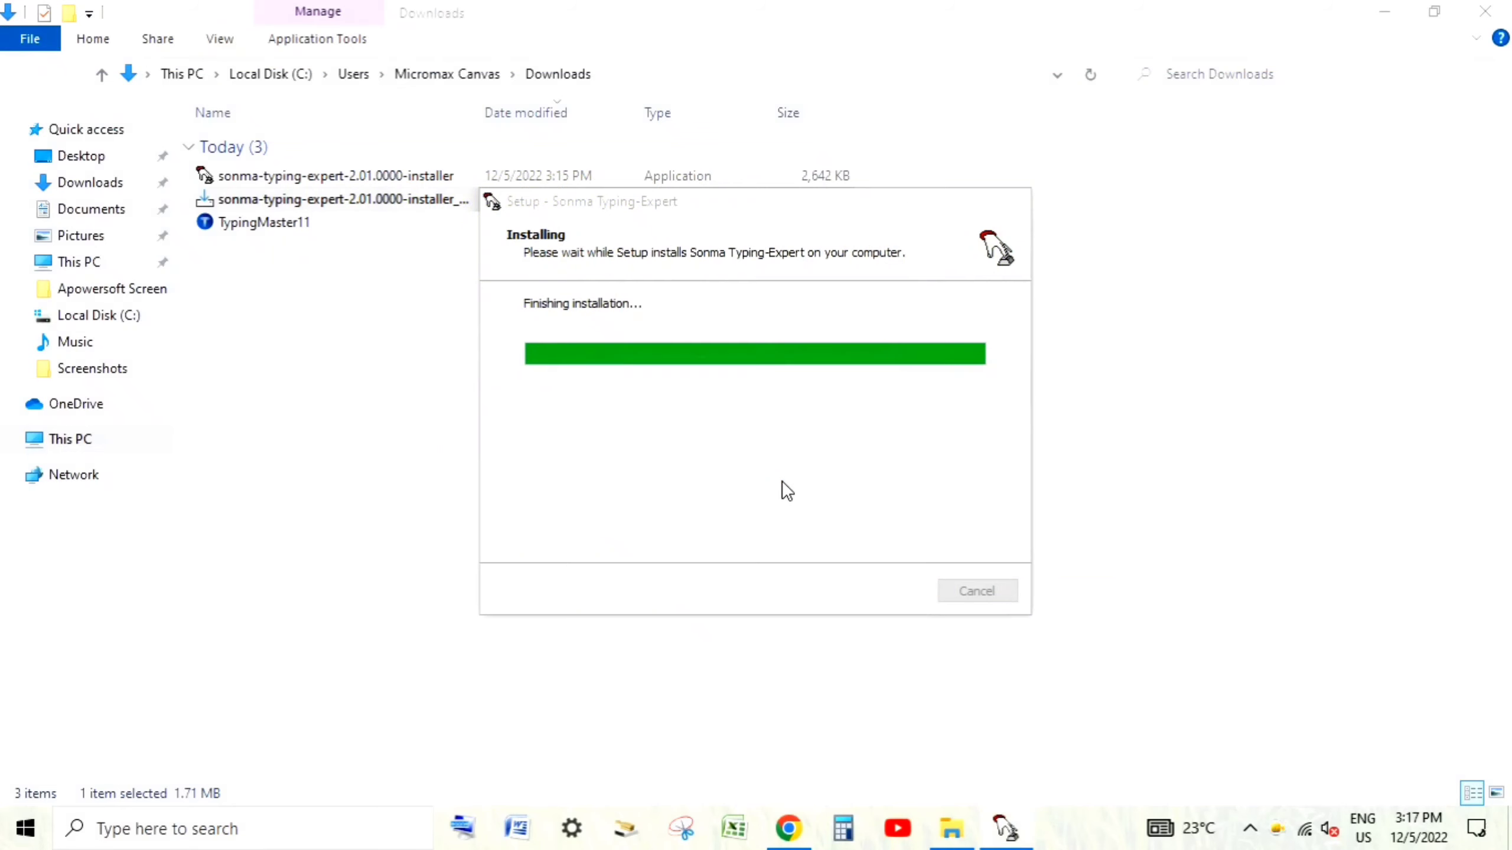
# Minimize the Downloads folder window and close the STEFeature.pdf document to return to the desktop.
pyautogui.click(1381, 12)
pyautogui.click(1381, 12)
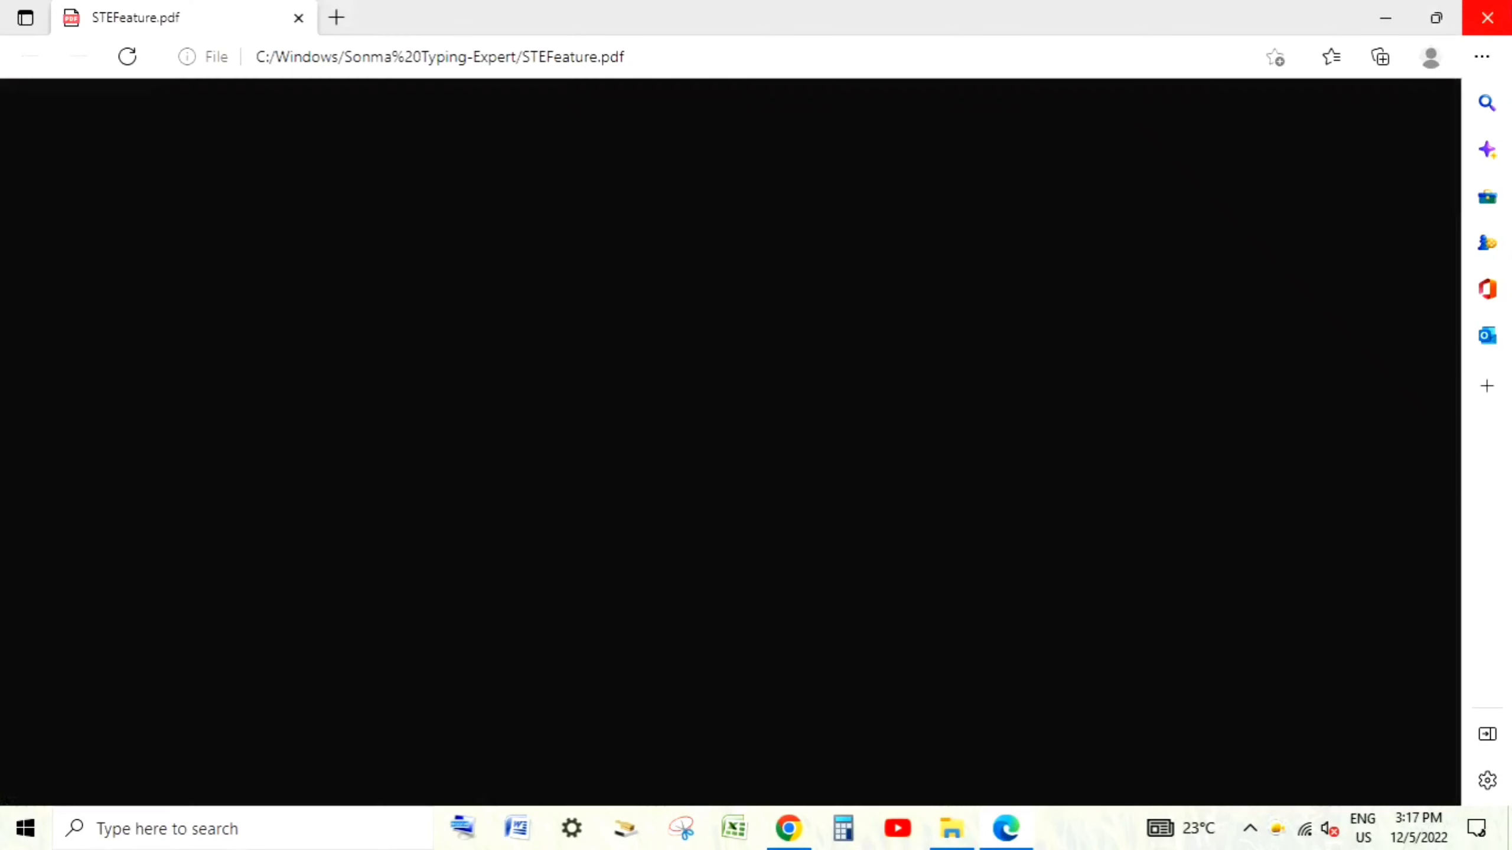
pyautogui.click(1467, 27)
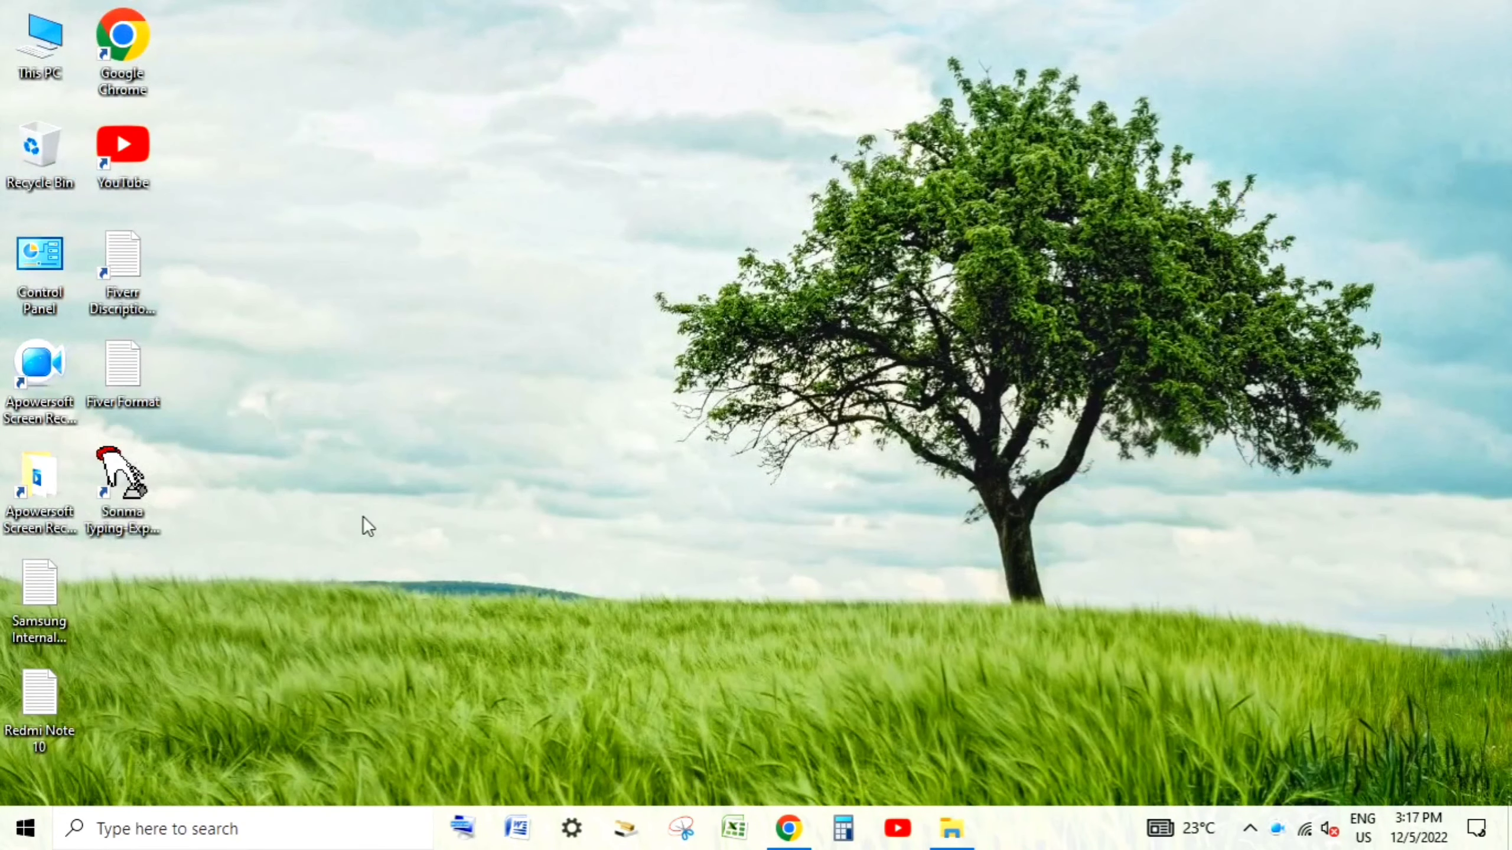